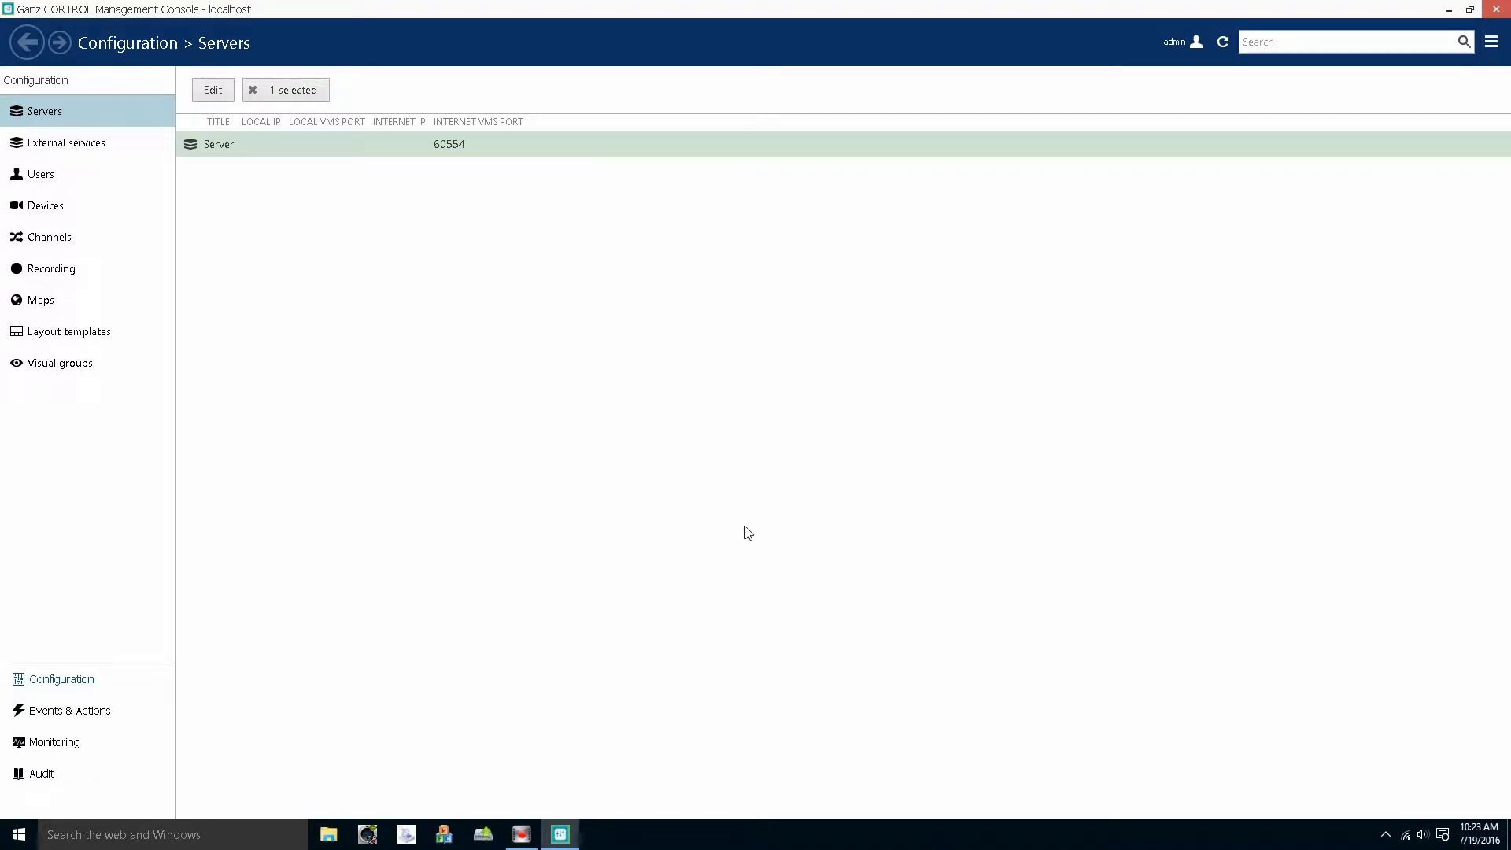
left_click(115, 686)
left_click(133, 717)
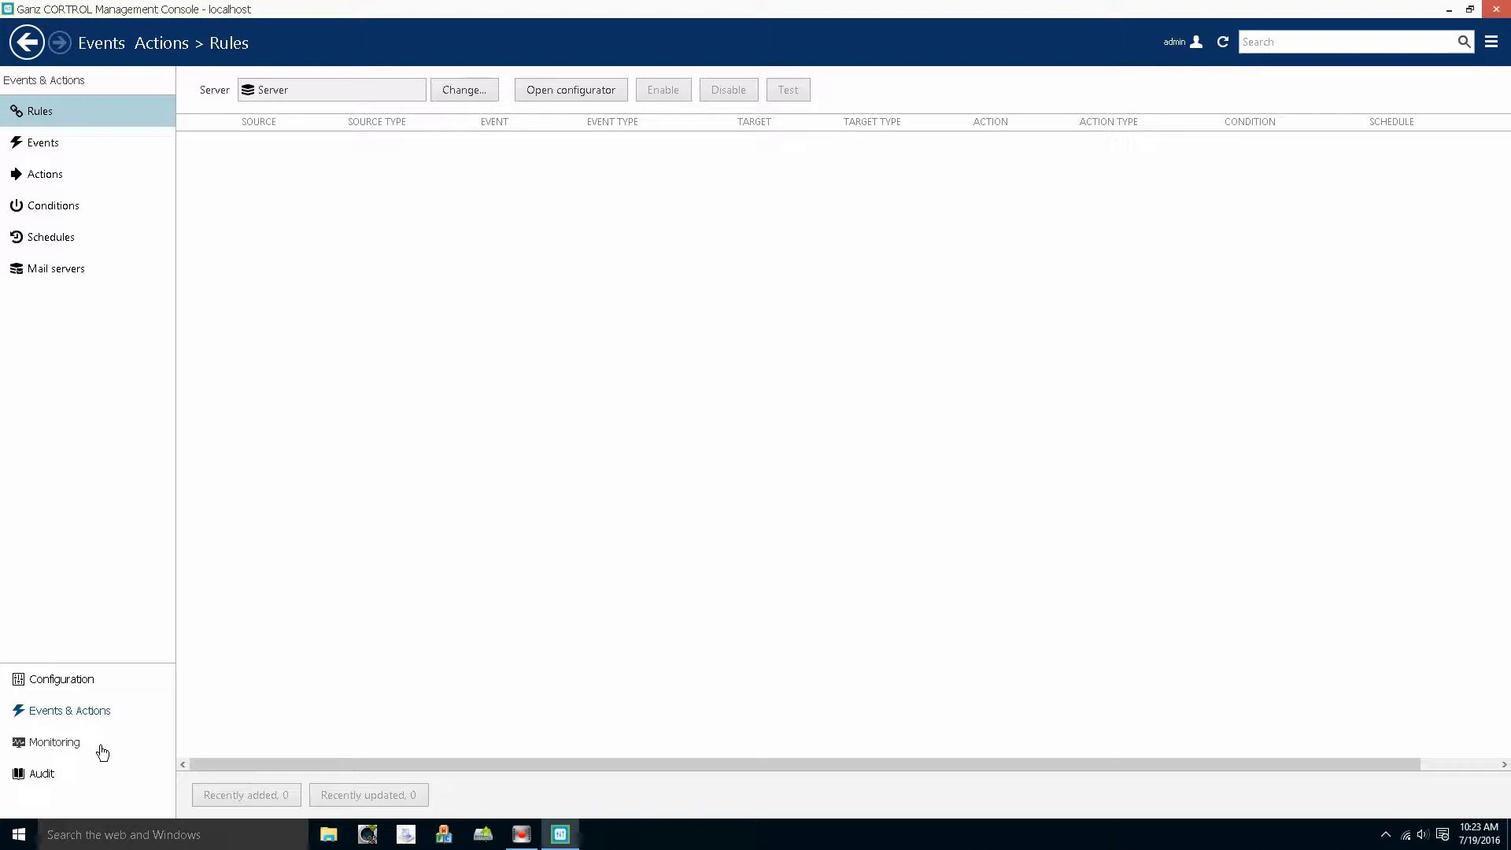
left_click(98, 746)
left_click(82, 777)
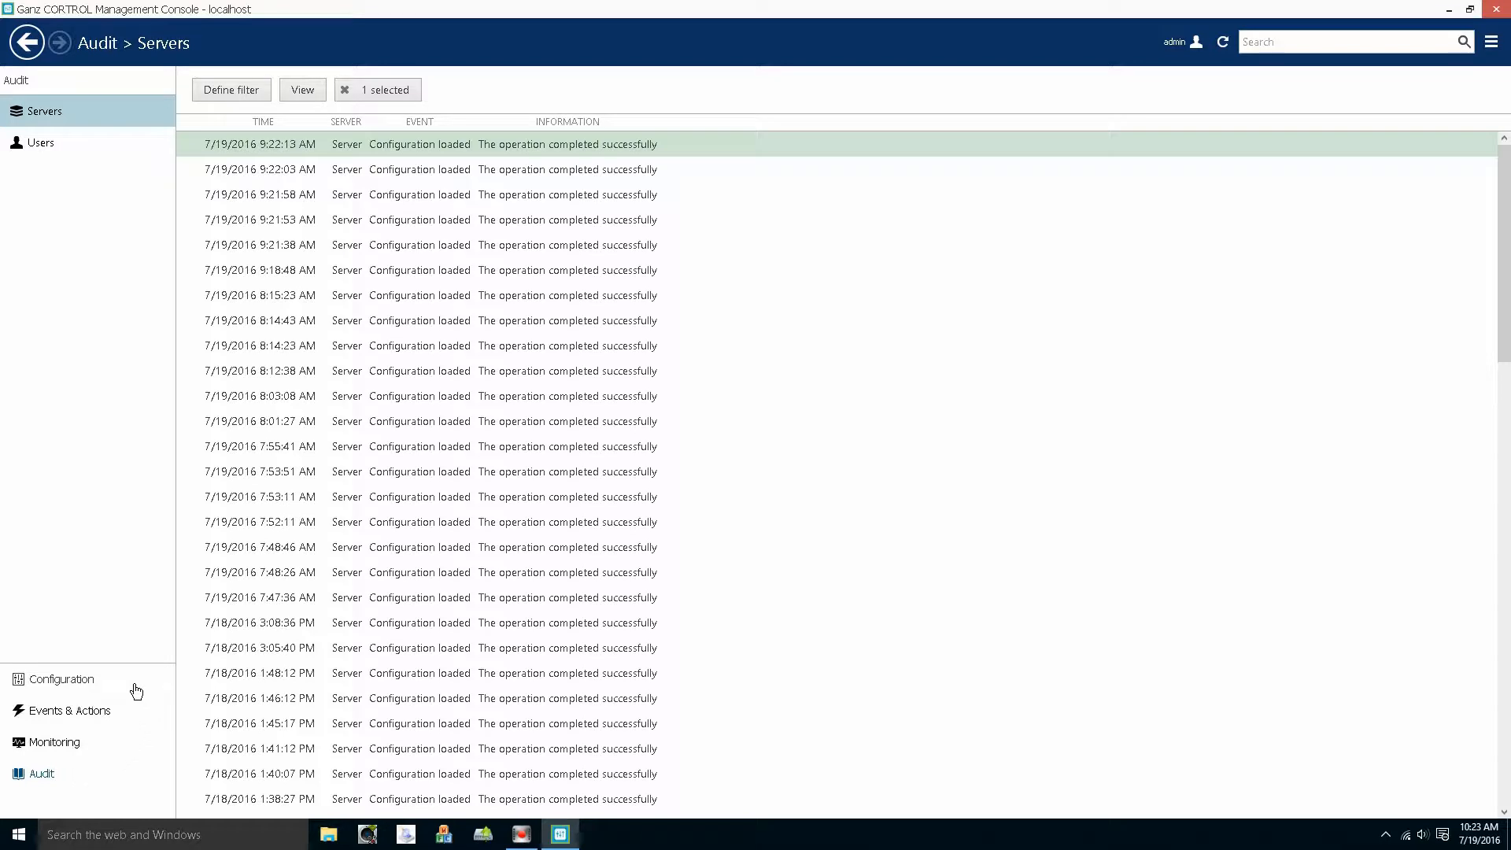
left_click(136, 691)
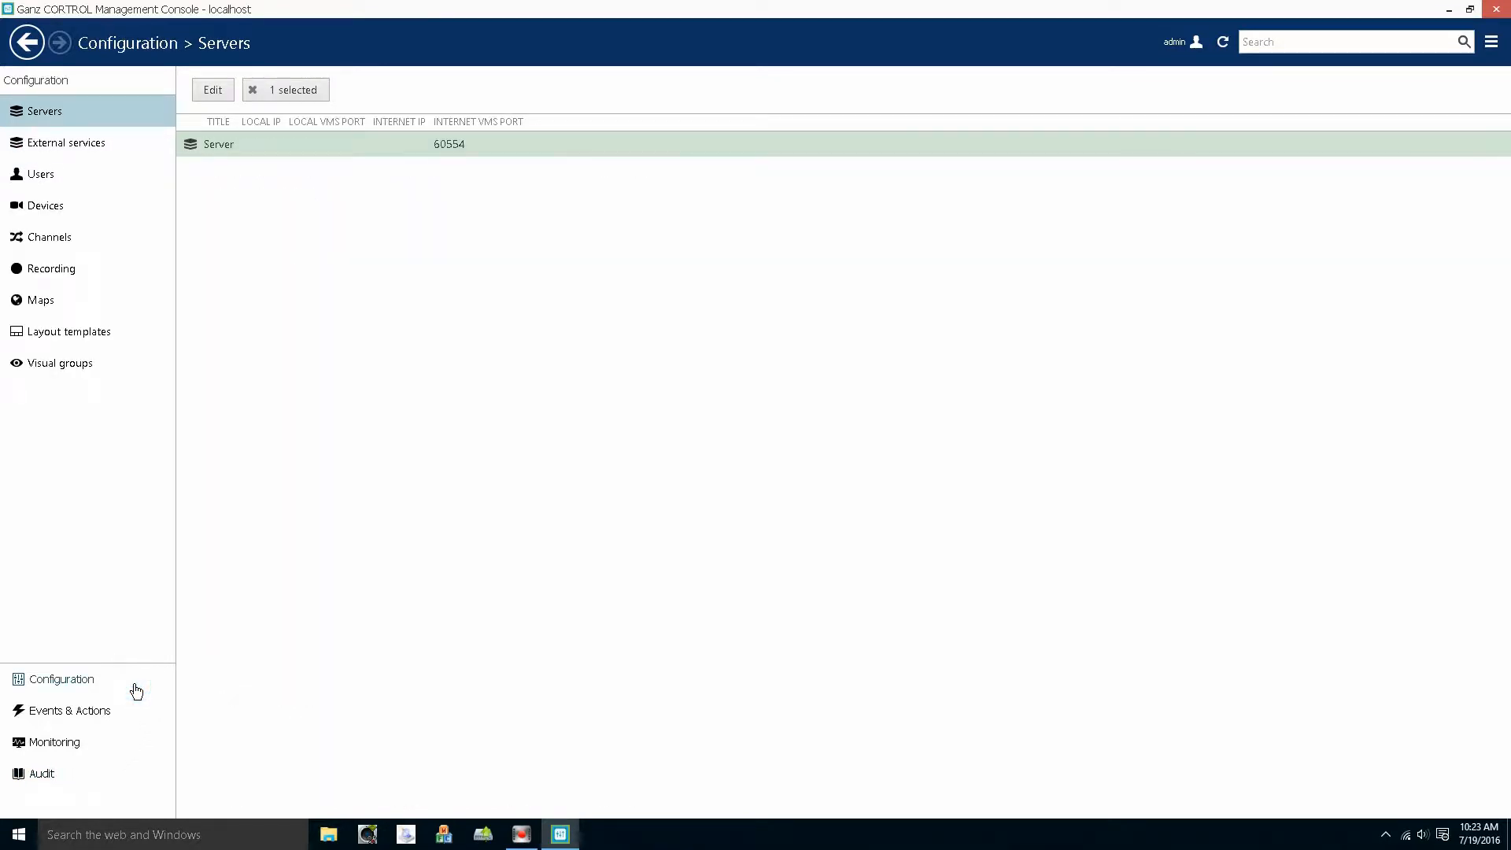
- Create a new map titled First Floor and load First Floor Plan.jpg as its map image
left_click(129, 312)
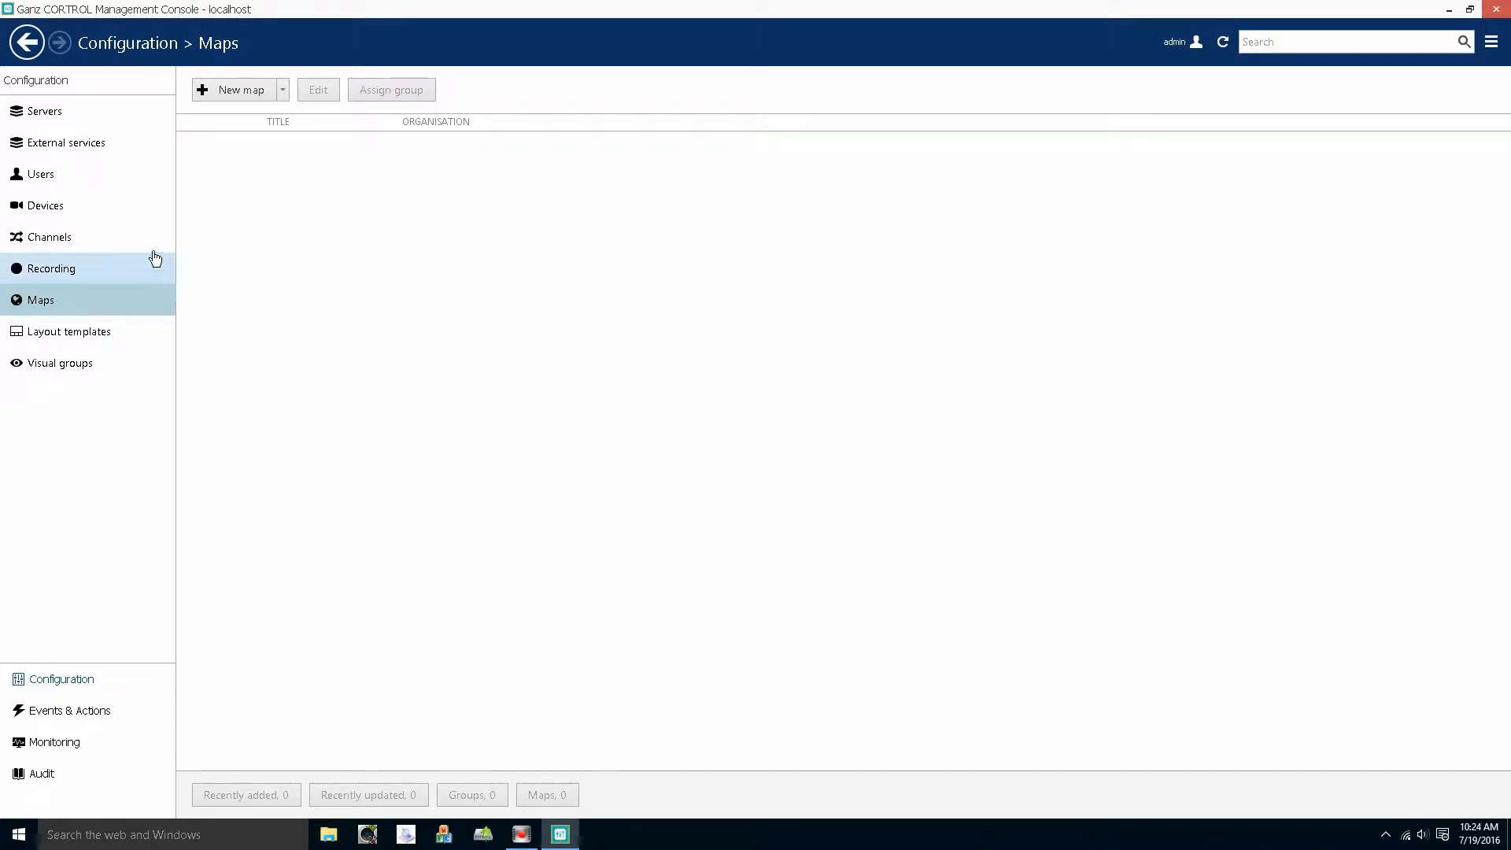
left_click(209, 98)
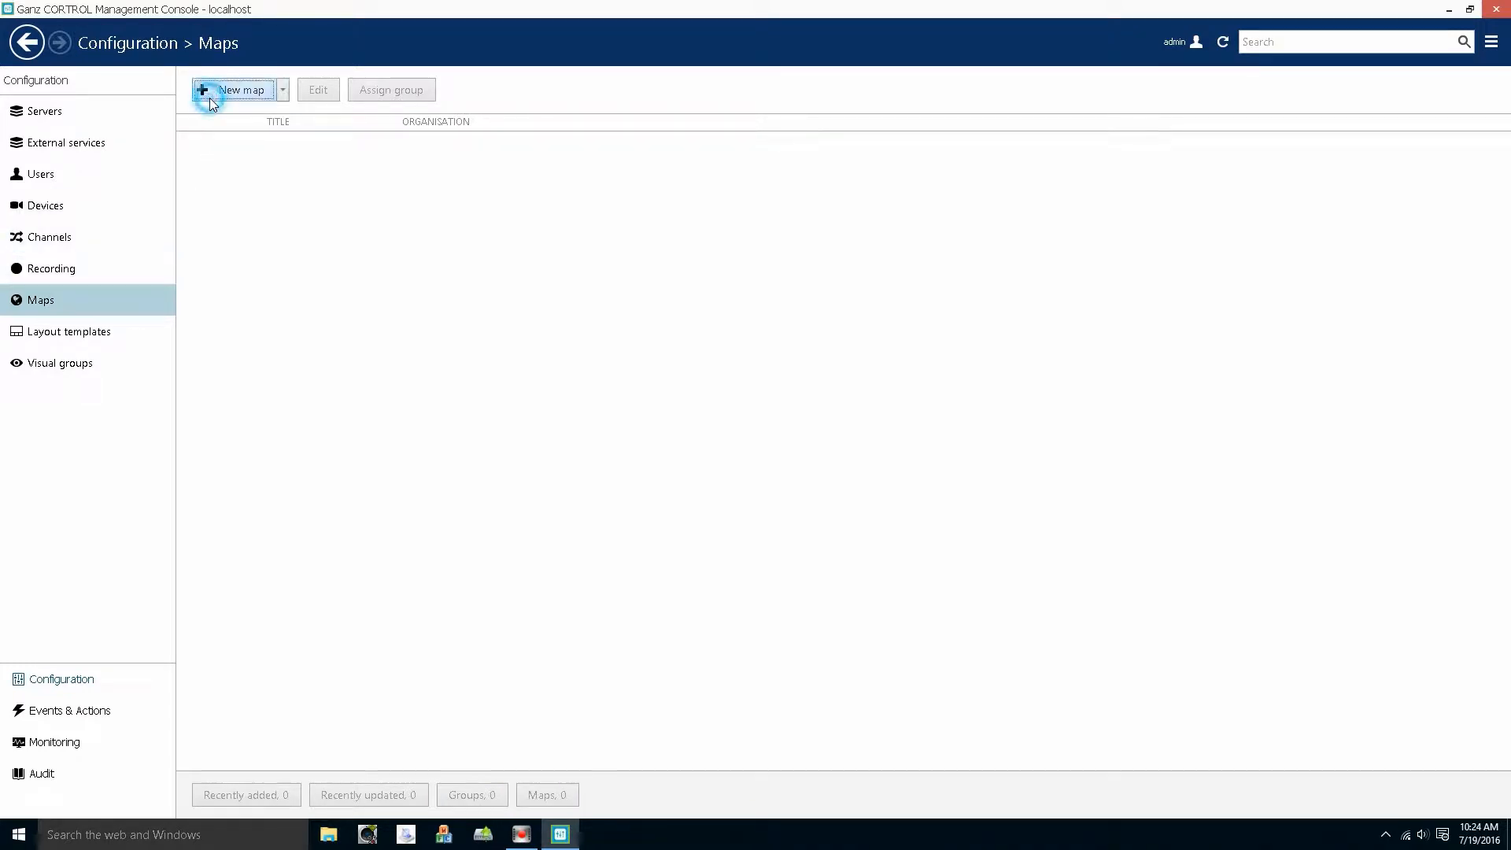
left_click(582, 237)
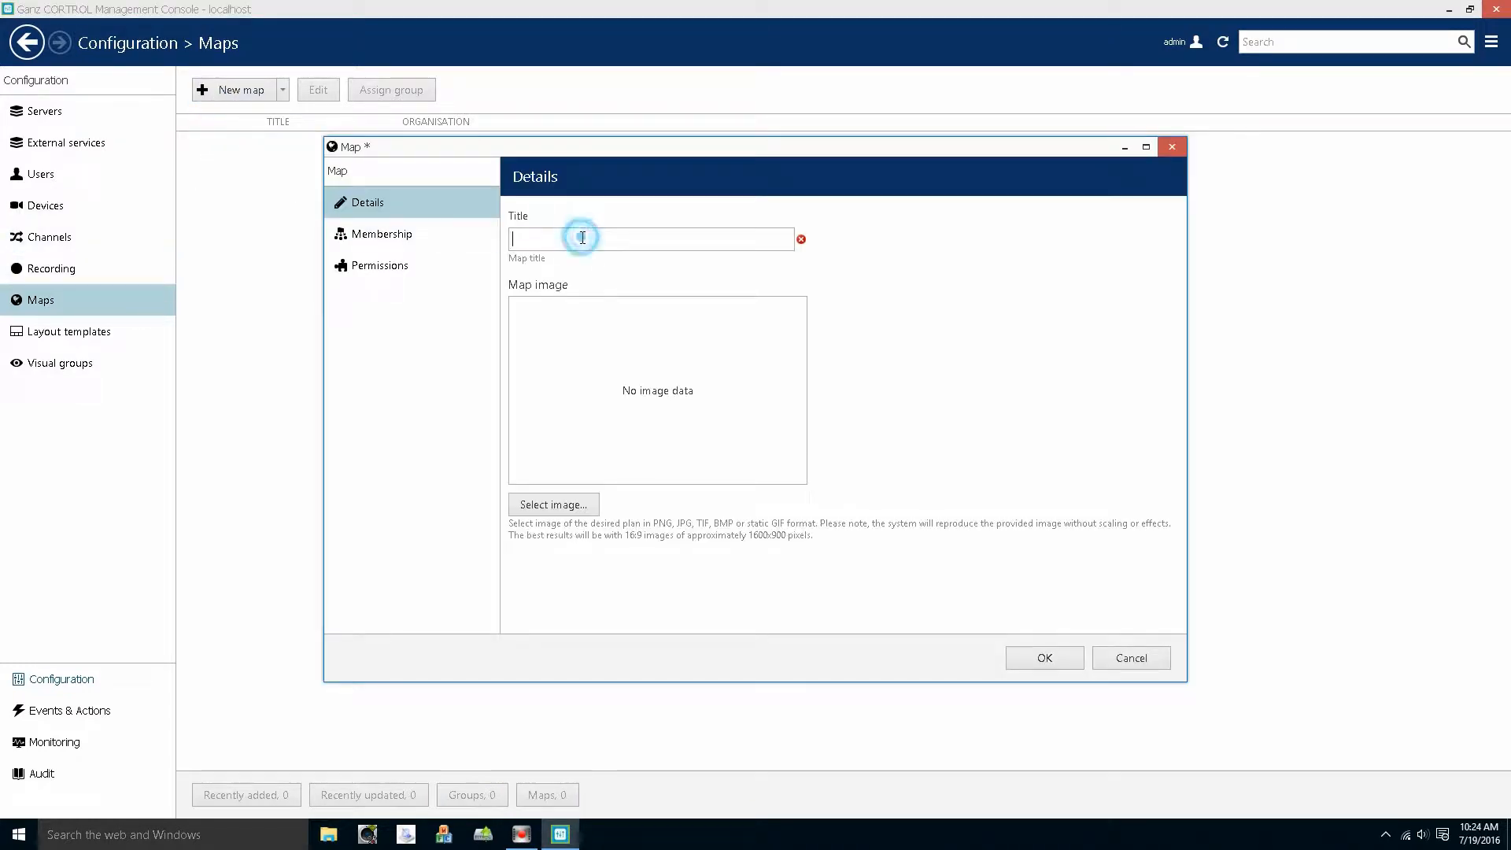
type("First")
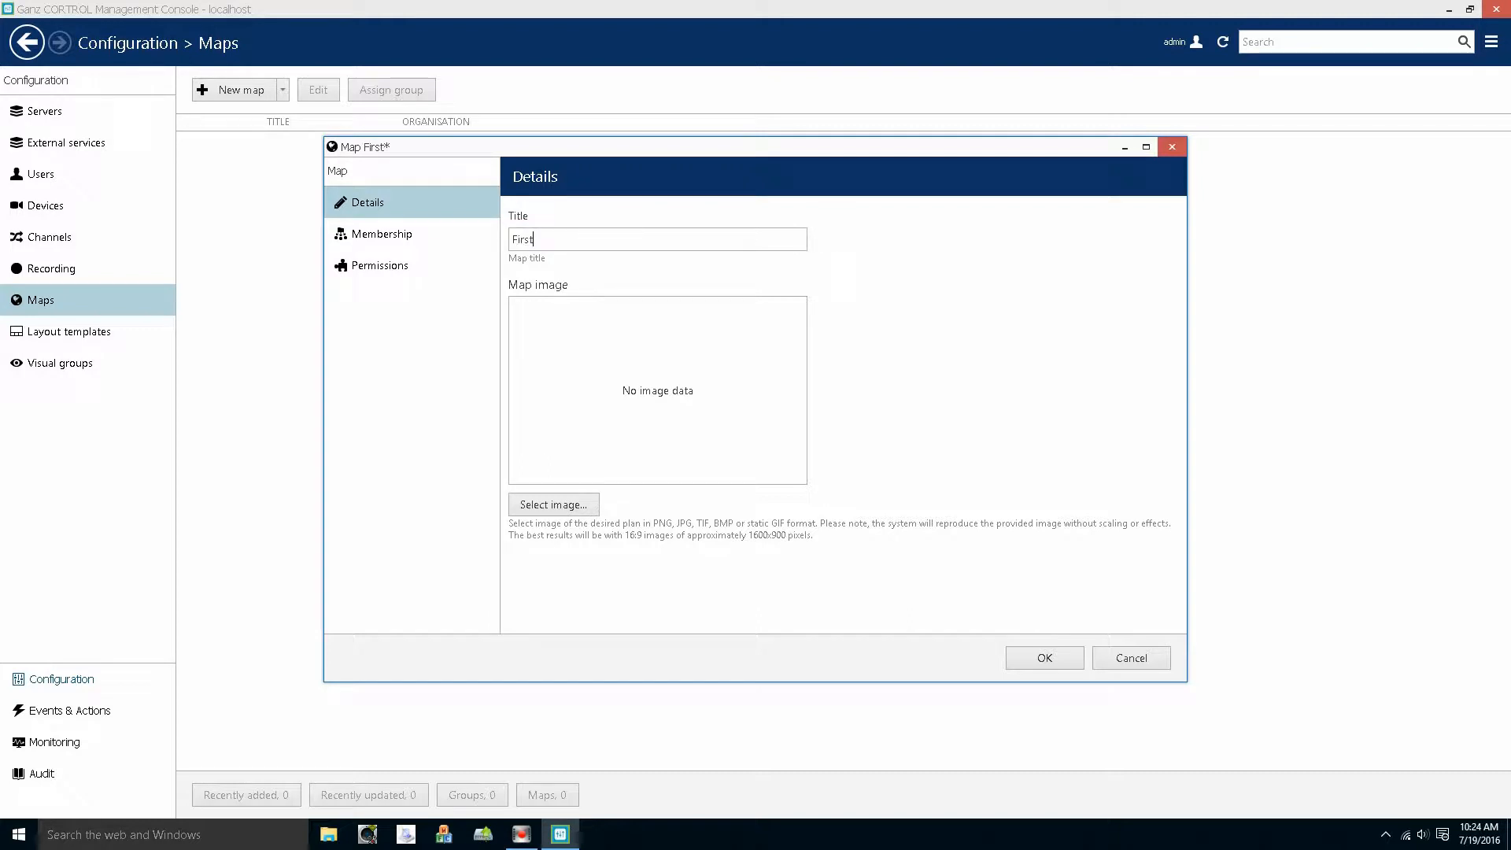
type(" Floor")
left_click(592, 504)
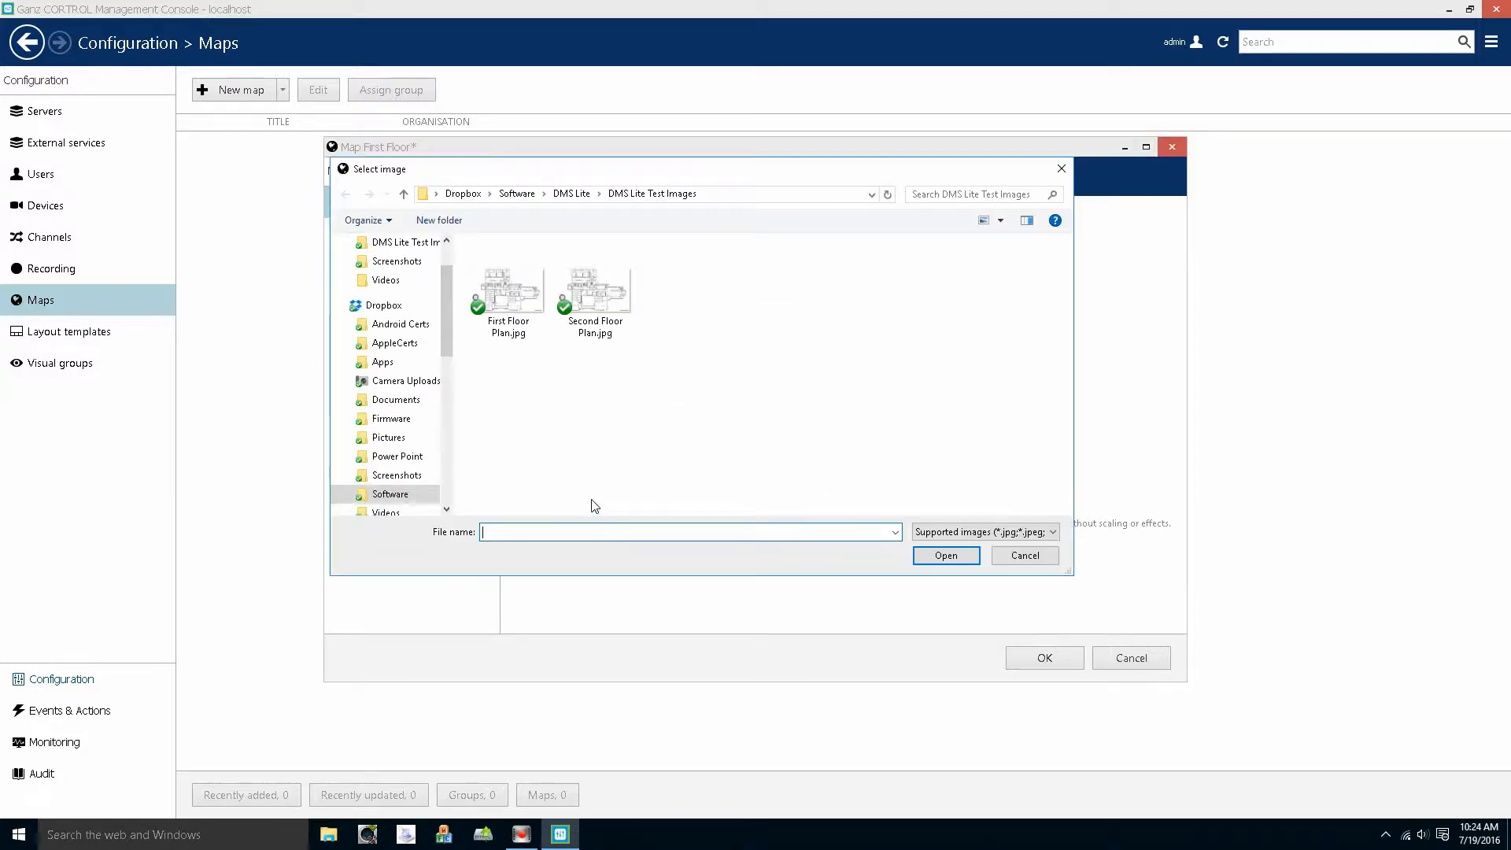
left_click(532, 332)
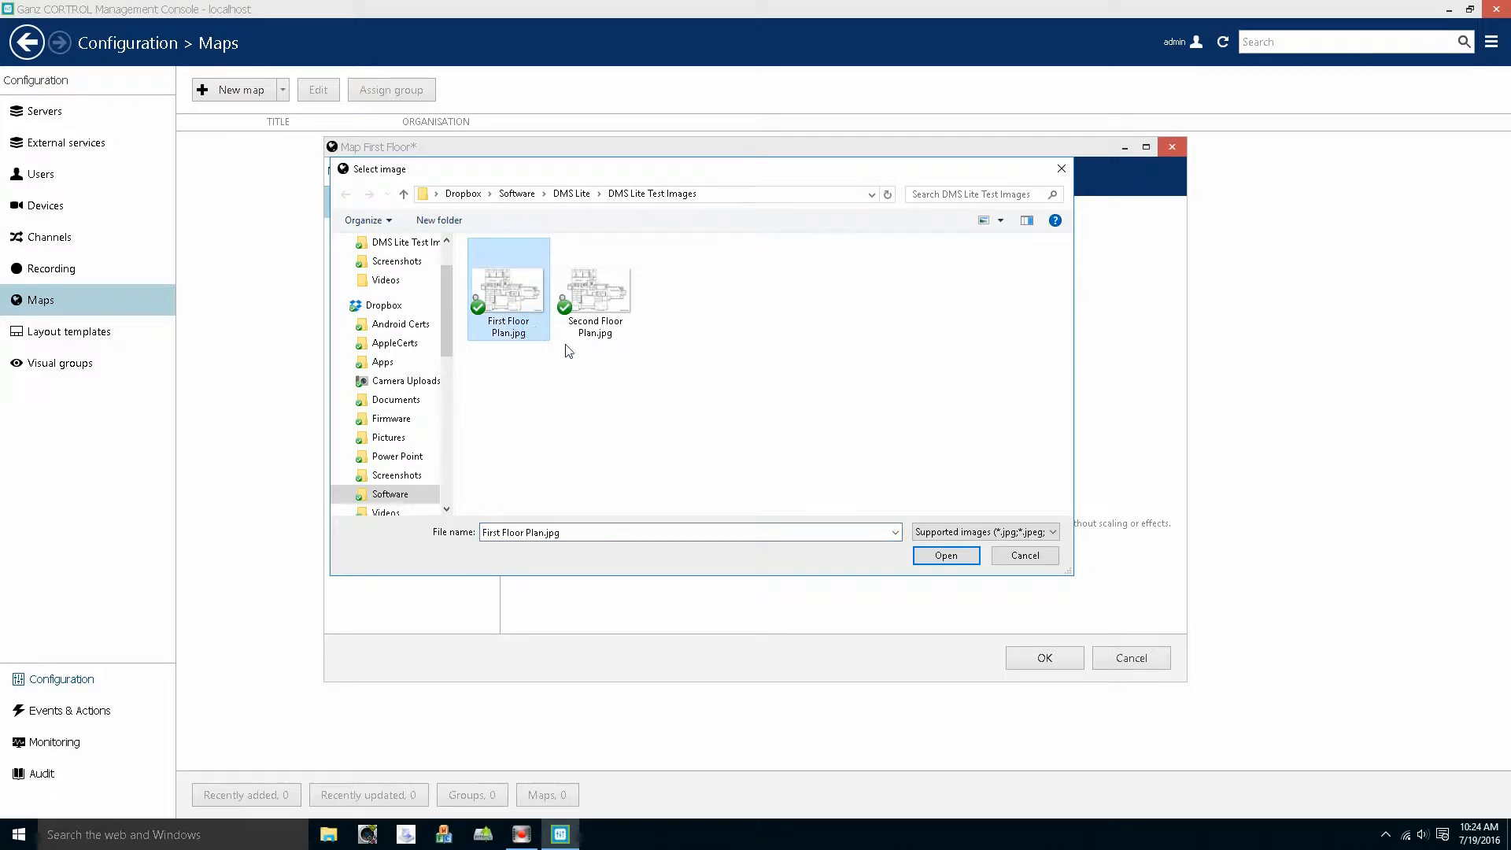
left_click(919, 559)
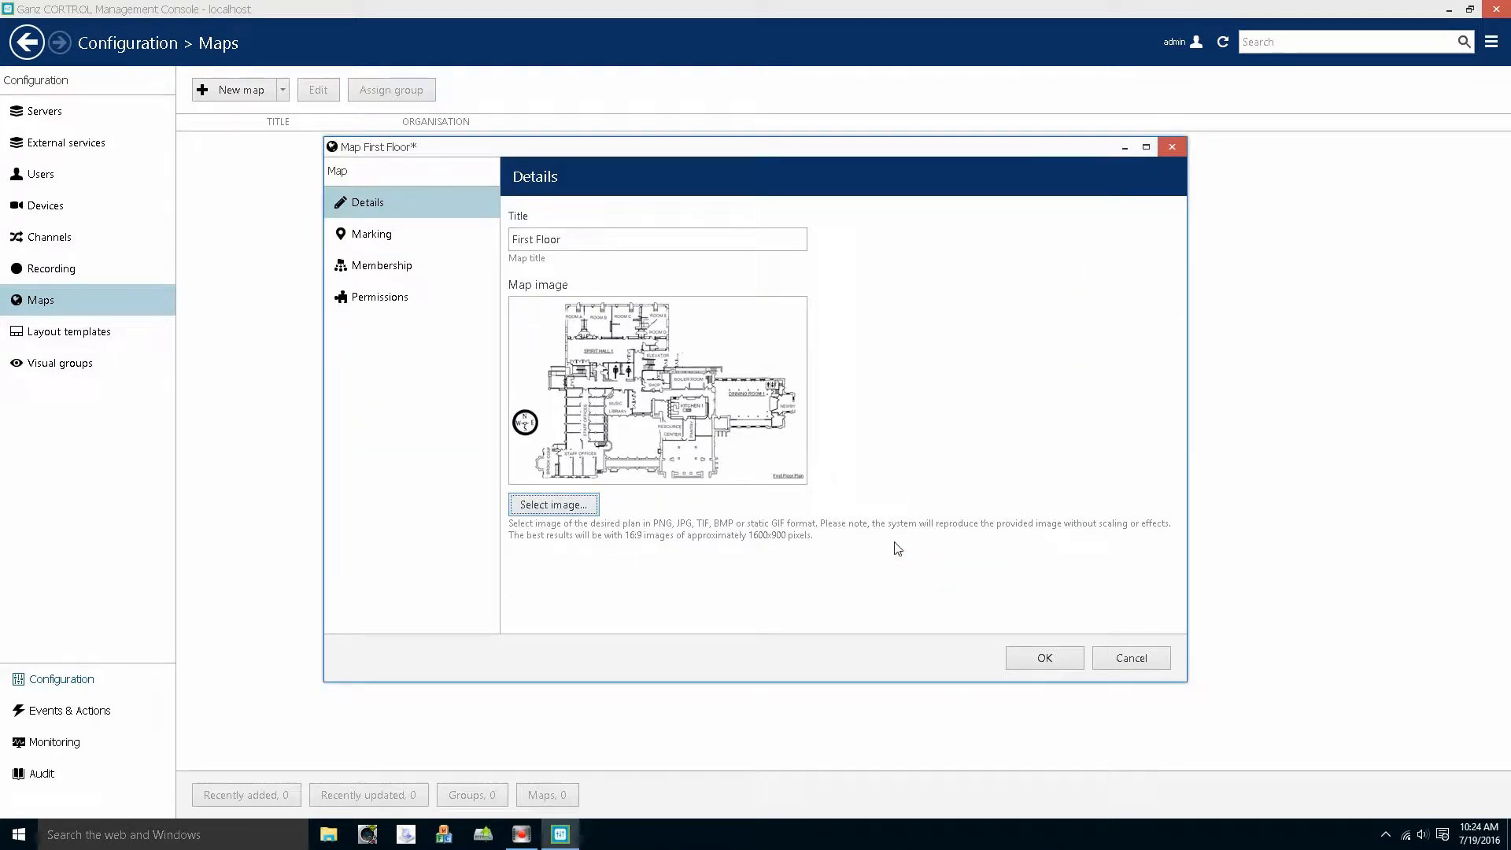
- Fit the floor plan in the marking view, place a camera north of the boiler room and assign it the PixelPro channel
left_click(471, 244)
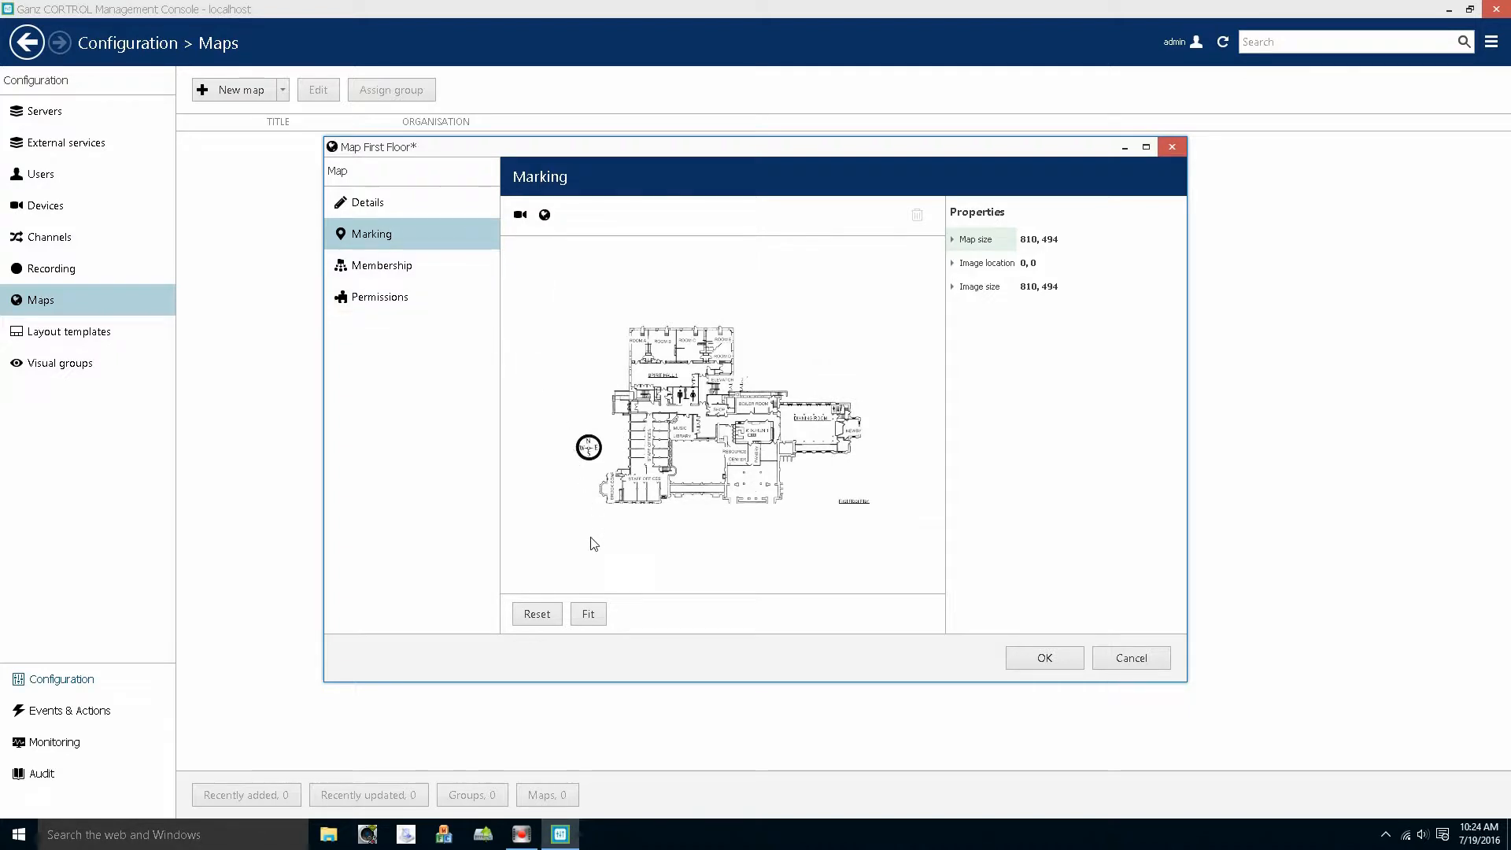
left_click(596, 614)
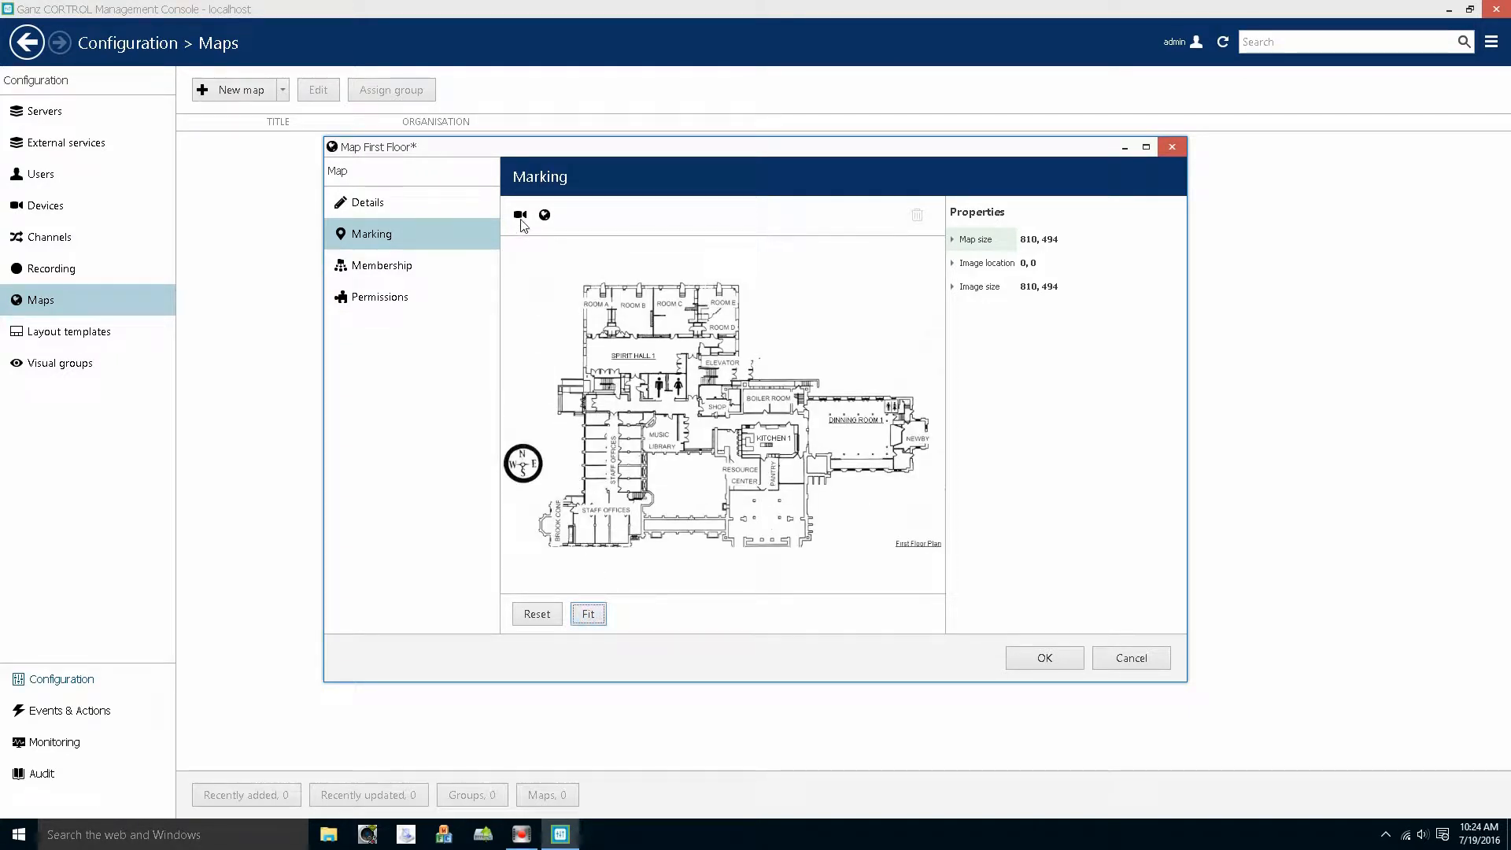
mouse_move(521, 221)
left_mouse_down()
mouse_move(589, 271)
mouse_move(756, 327)
mouse_move(828, 322)
left_mouse_up()
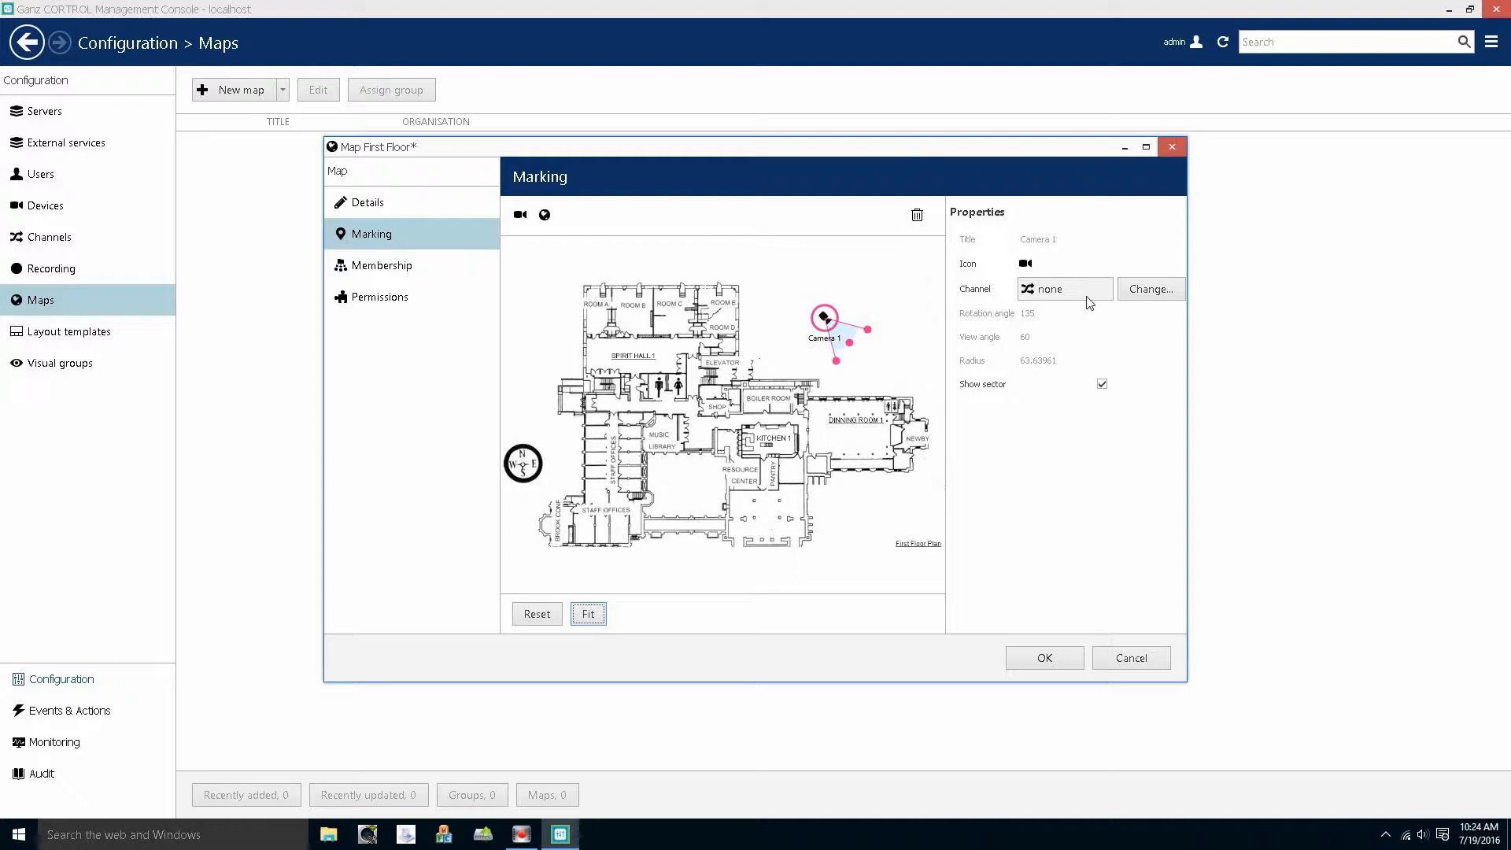
left_click(1181, 295)
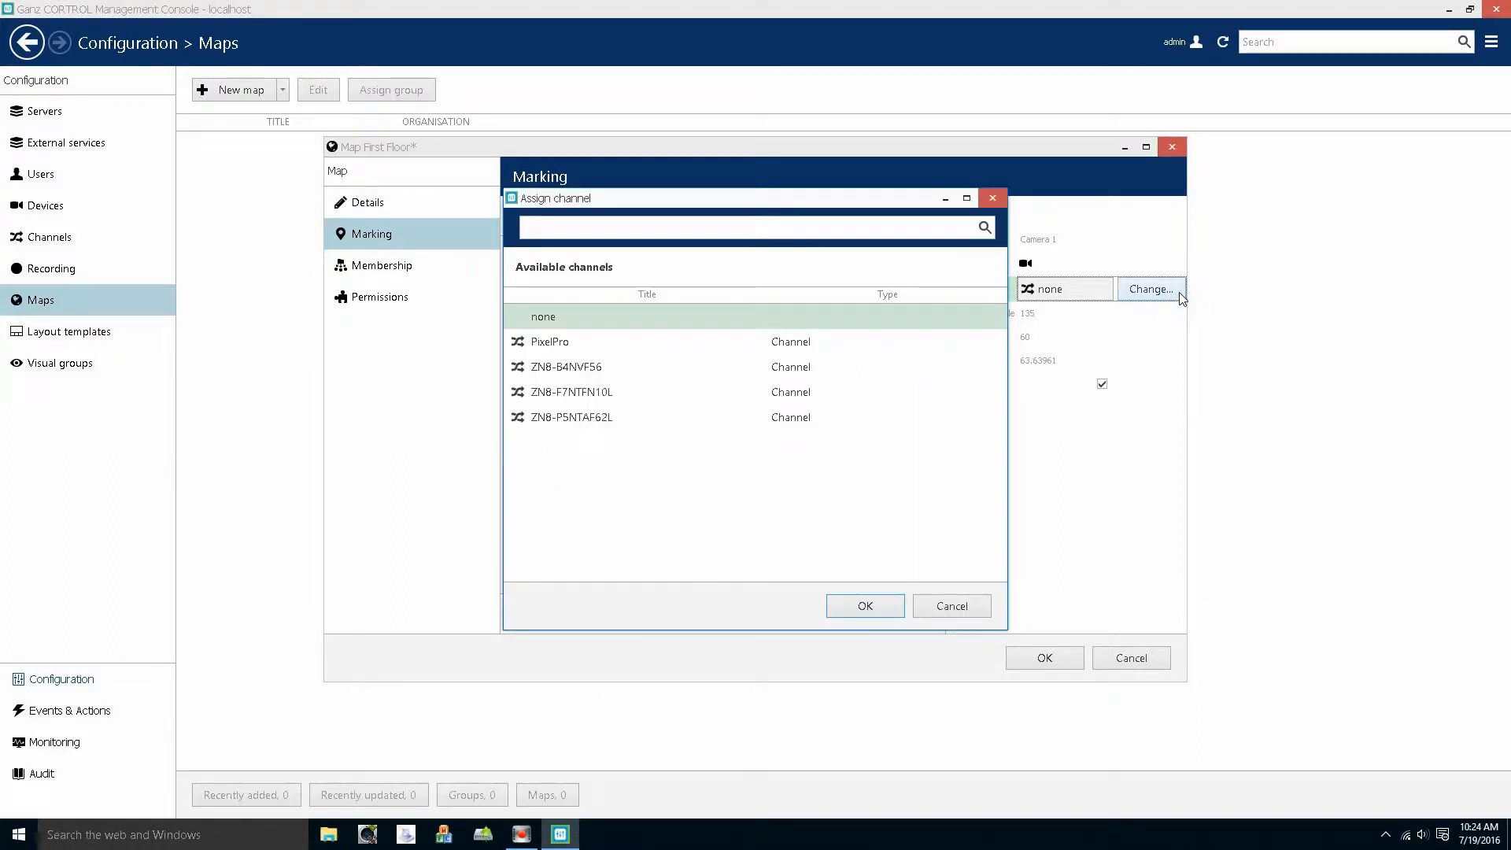
left_click(861, 347)
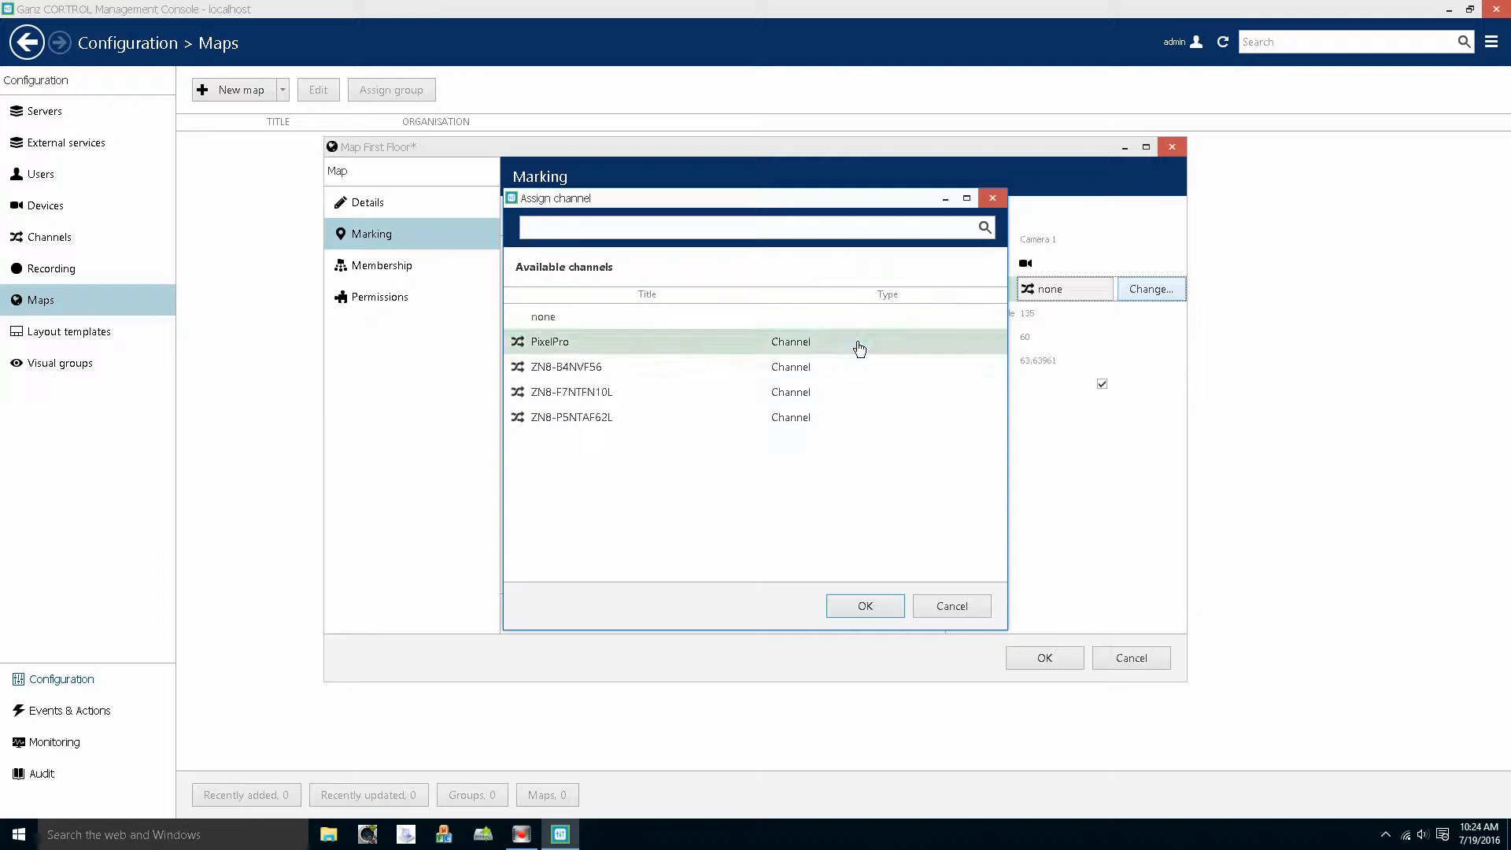
left_click(840, 608)
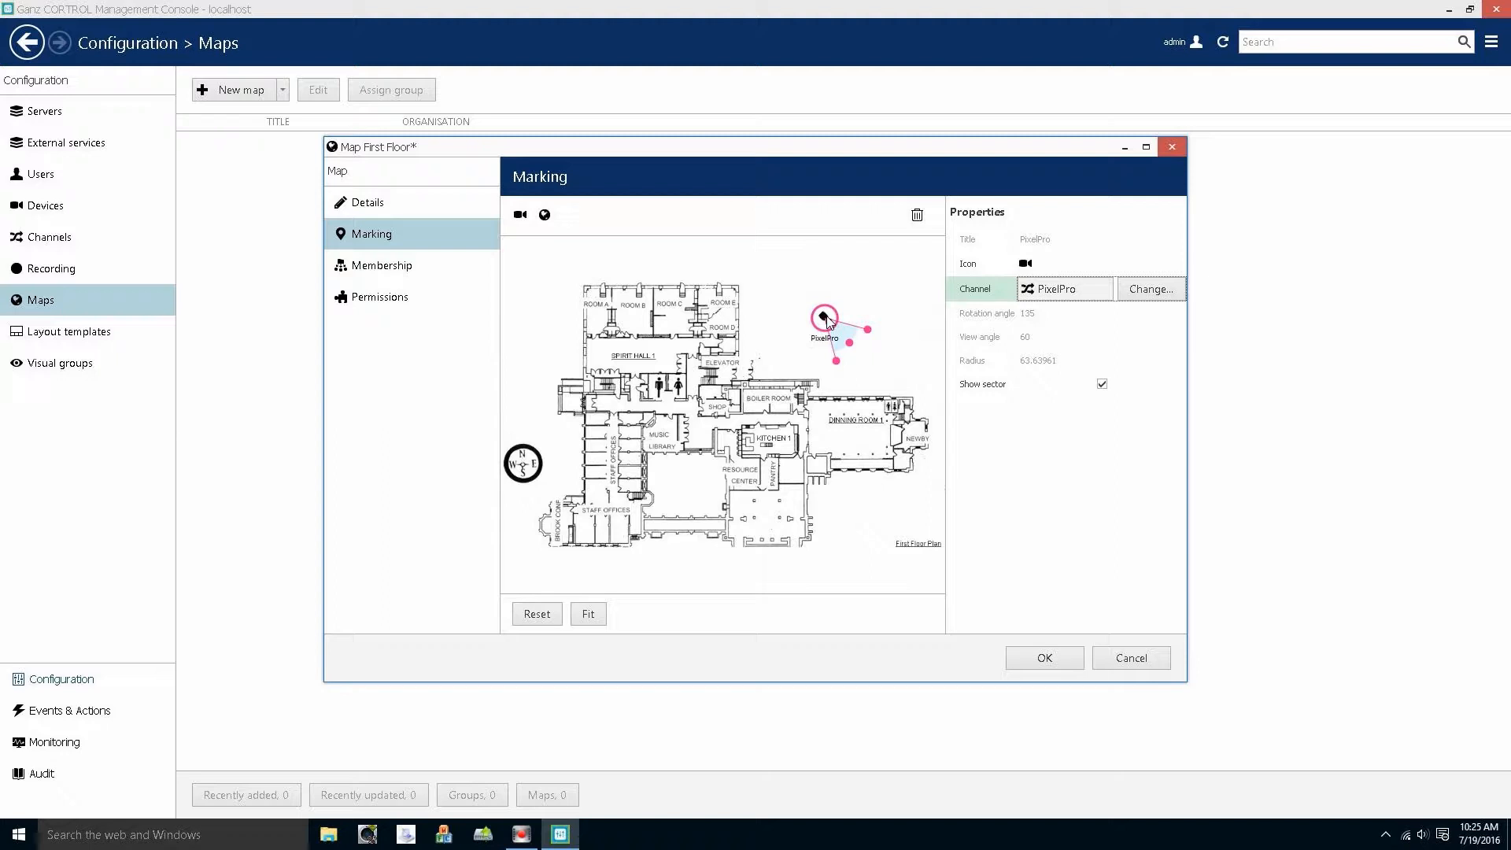
- Move the PixelPro camera near the elevator and reshape its sector to about 54 rotation angle, 115 view angle and 88 radius
mouse_move(828, 320)
left_mouse_down()
mouse_move(782, 349)
mouse_move(816, 346)
mouse_move(802, 319)
mouse_move(839, 308)
mouse_move(820, 319)
mouse_move(832, 368)
left_mouse_up()
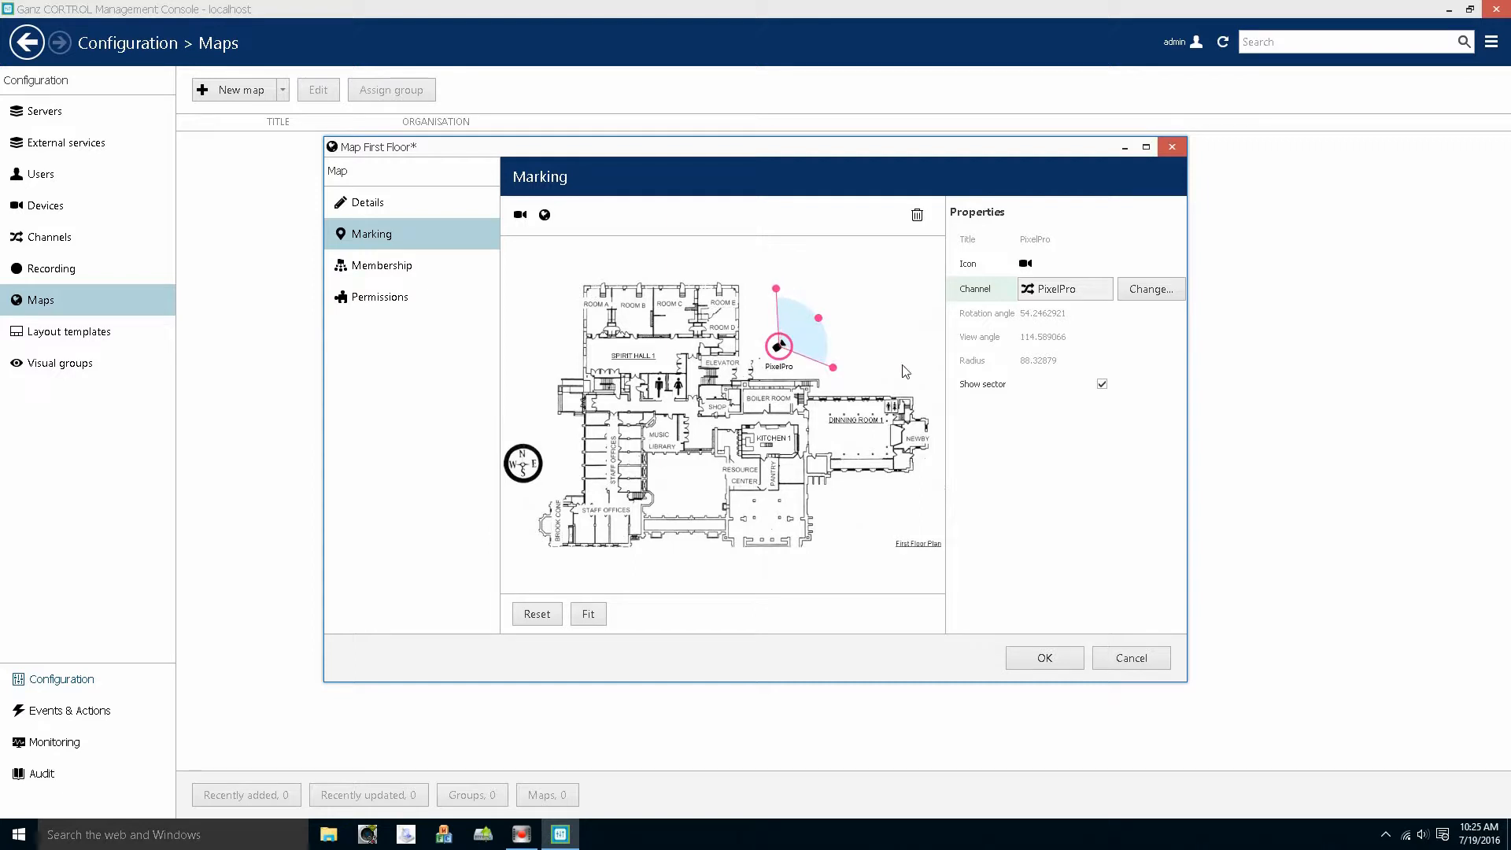
left_click(1074, 312)
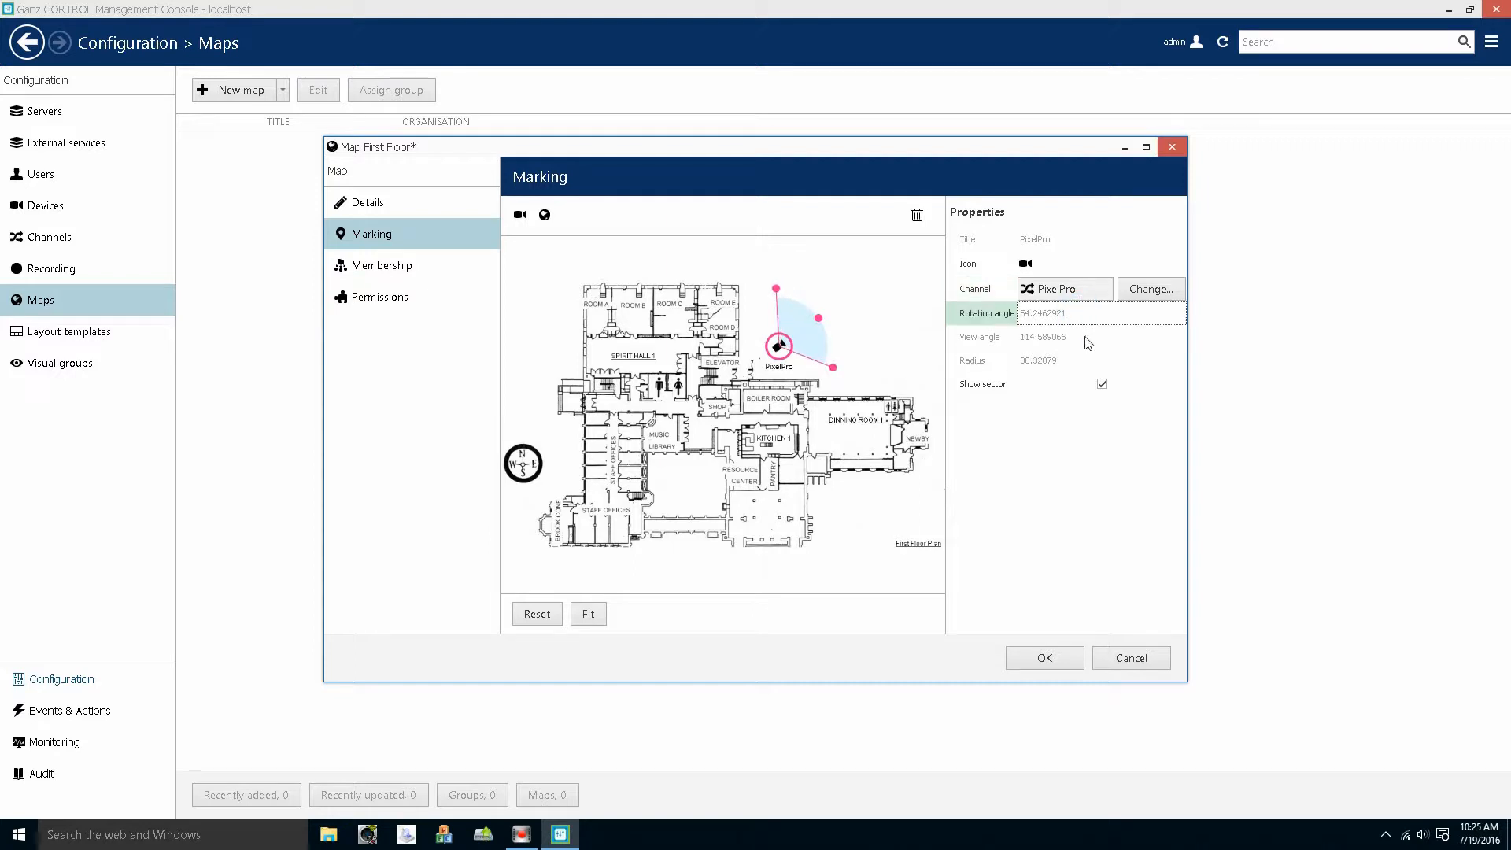
left_click(1086, 338)
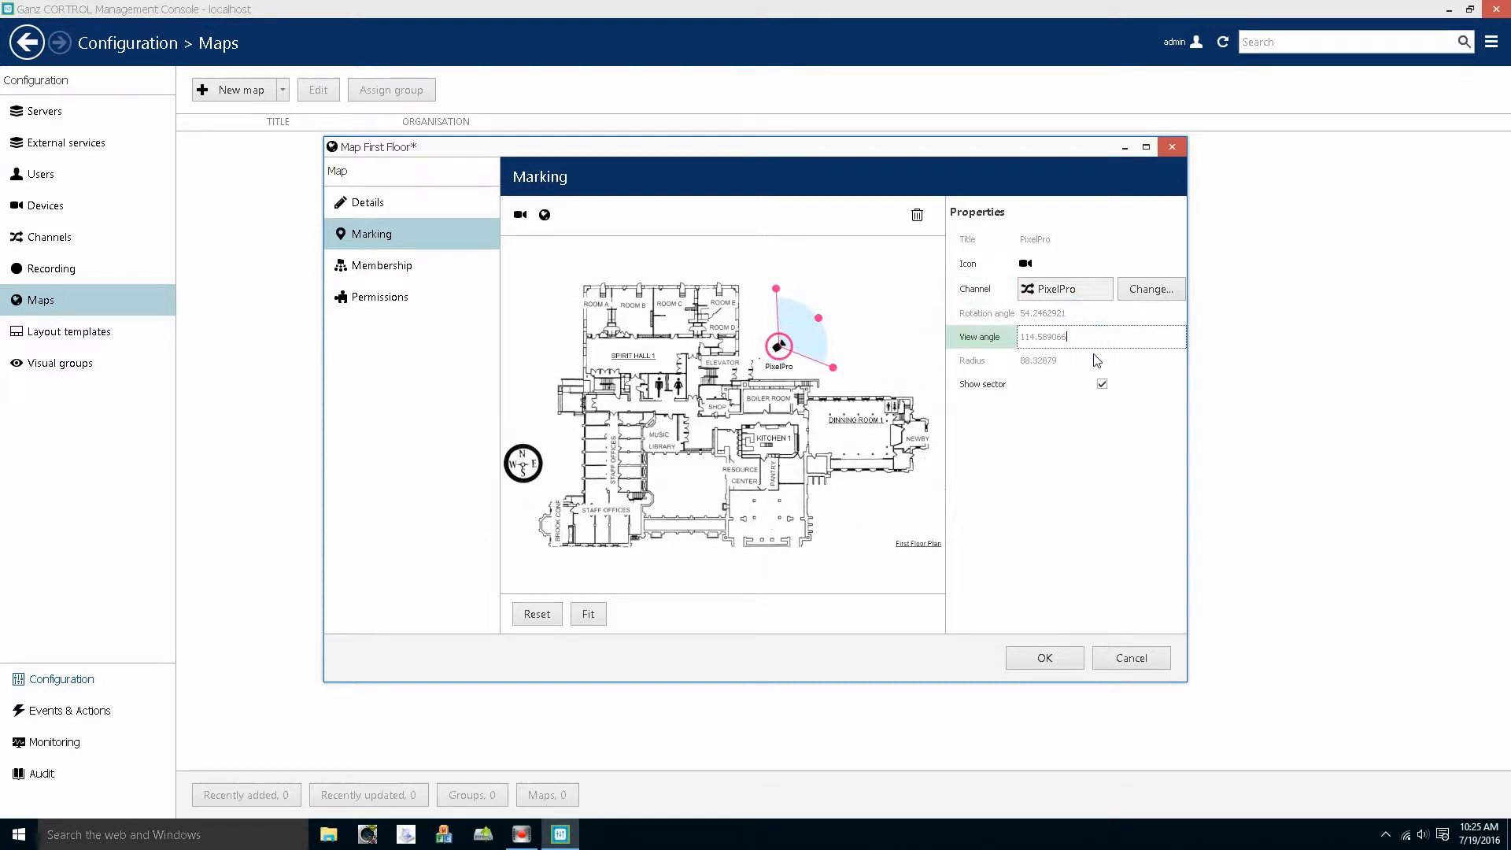
left_click(1096, 360)
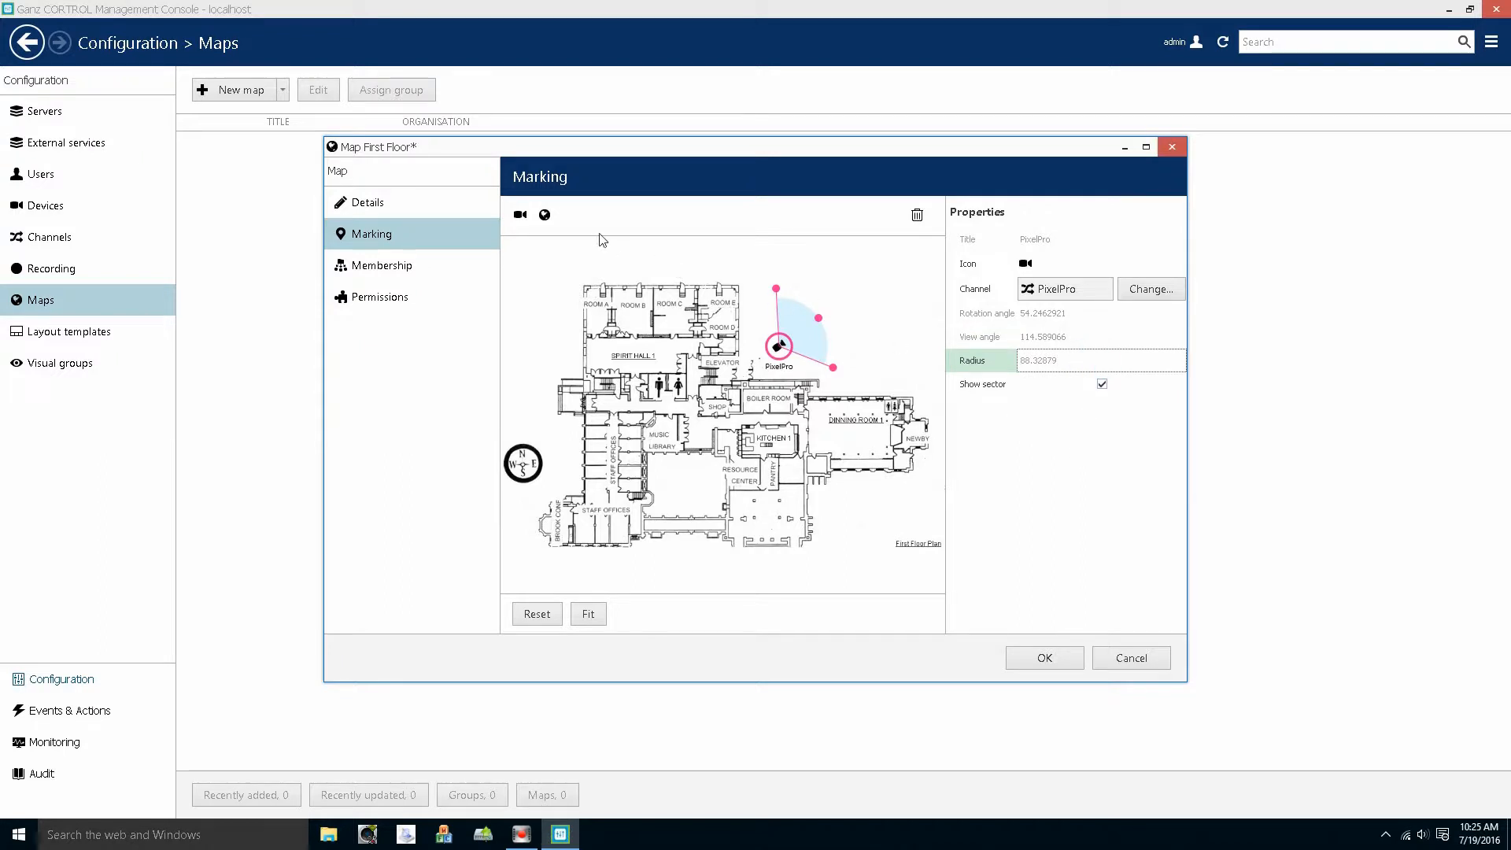
- Place a second camera west of Spirit Hall 1, assign it channel ZN8-B4NVF56 and aim its view sector north
left_click_drag(520, 215, 549, 345)
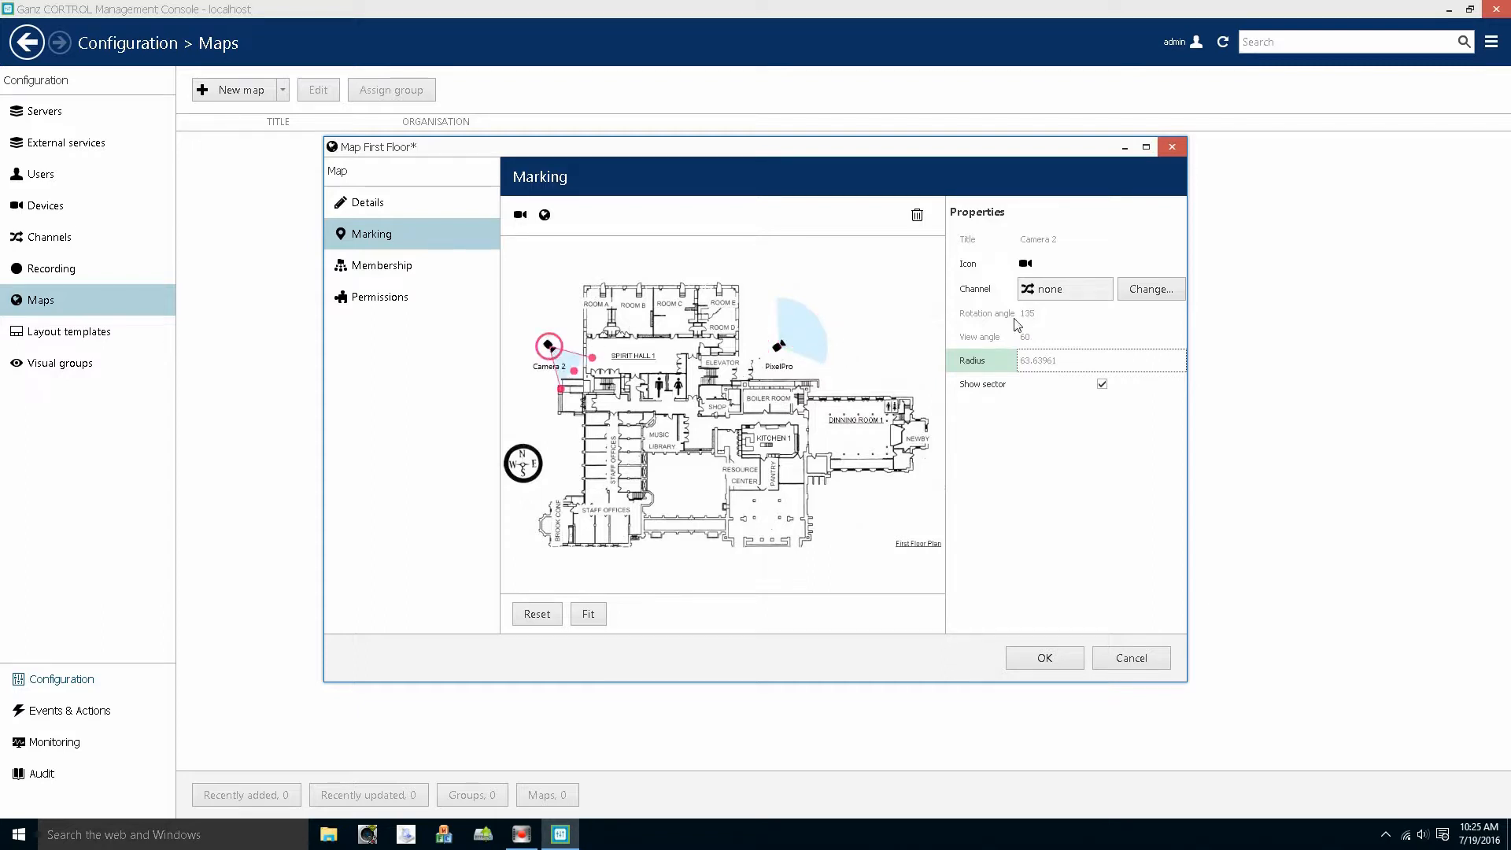
left_click(1158, 293)
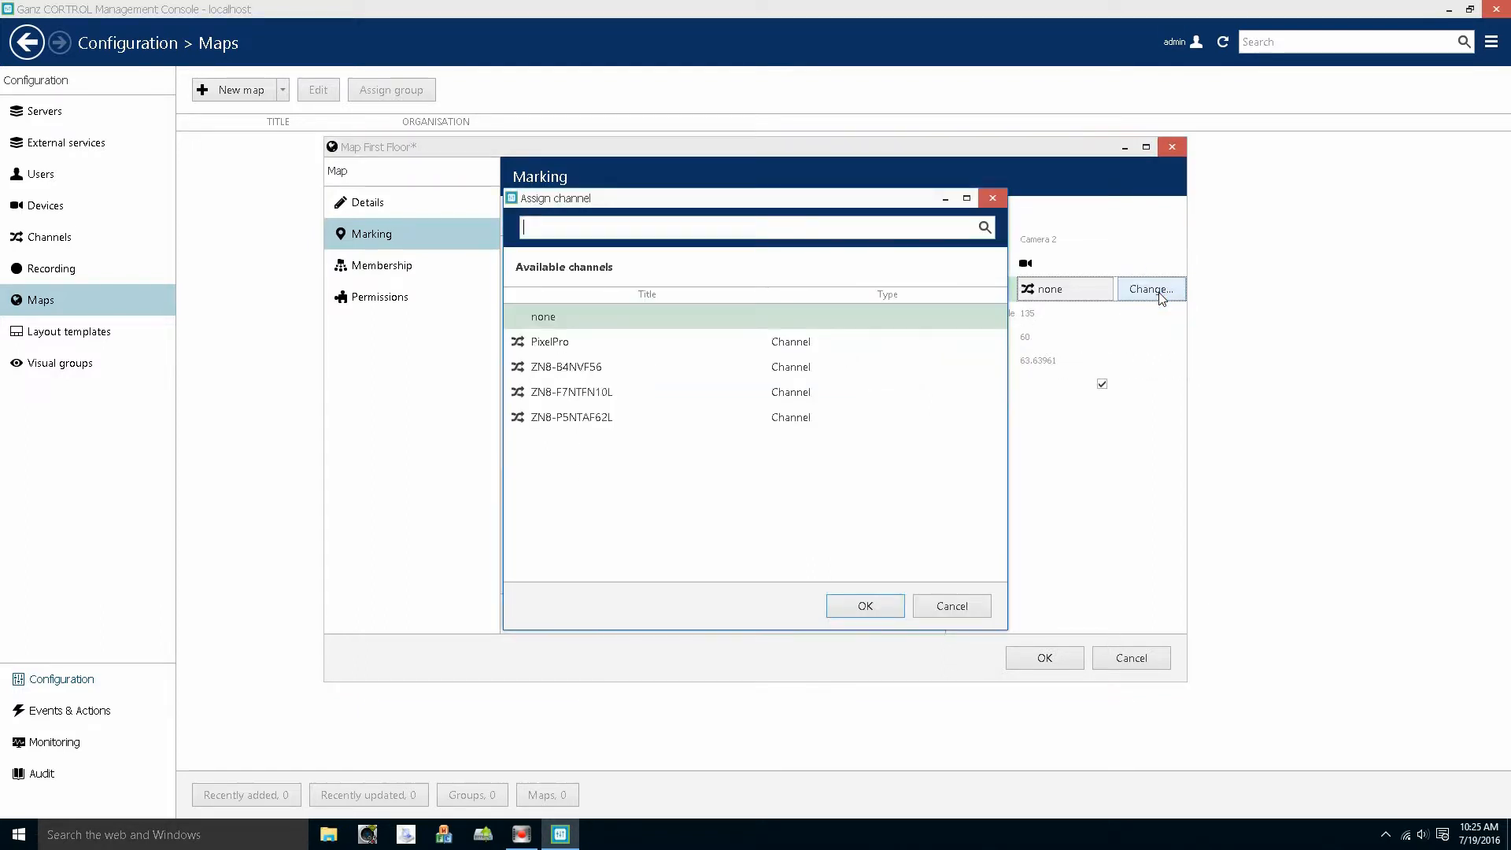
left_click(800, 369)
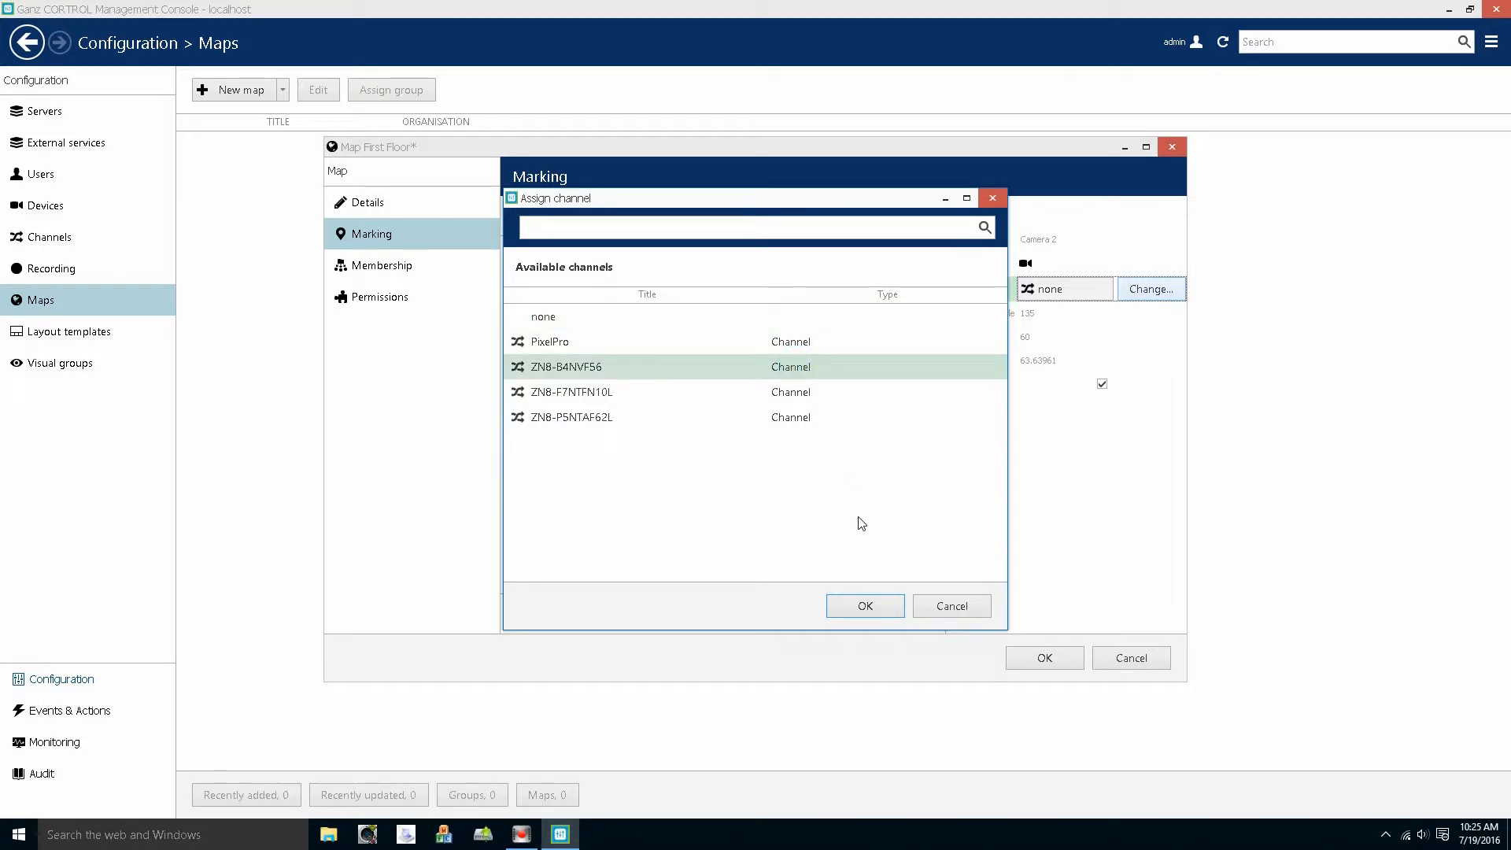
left_click(886, 611)
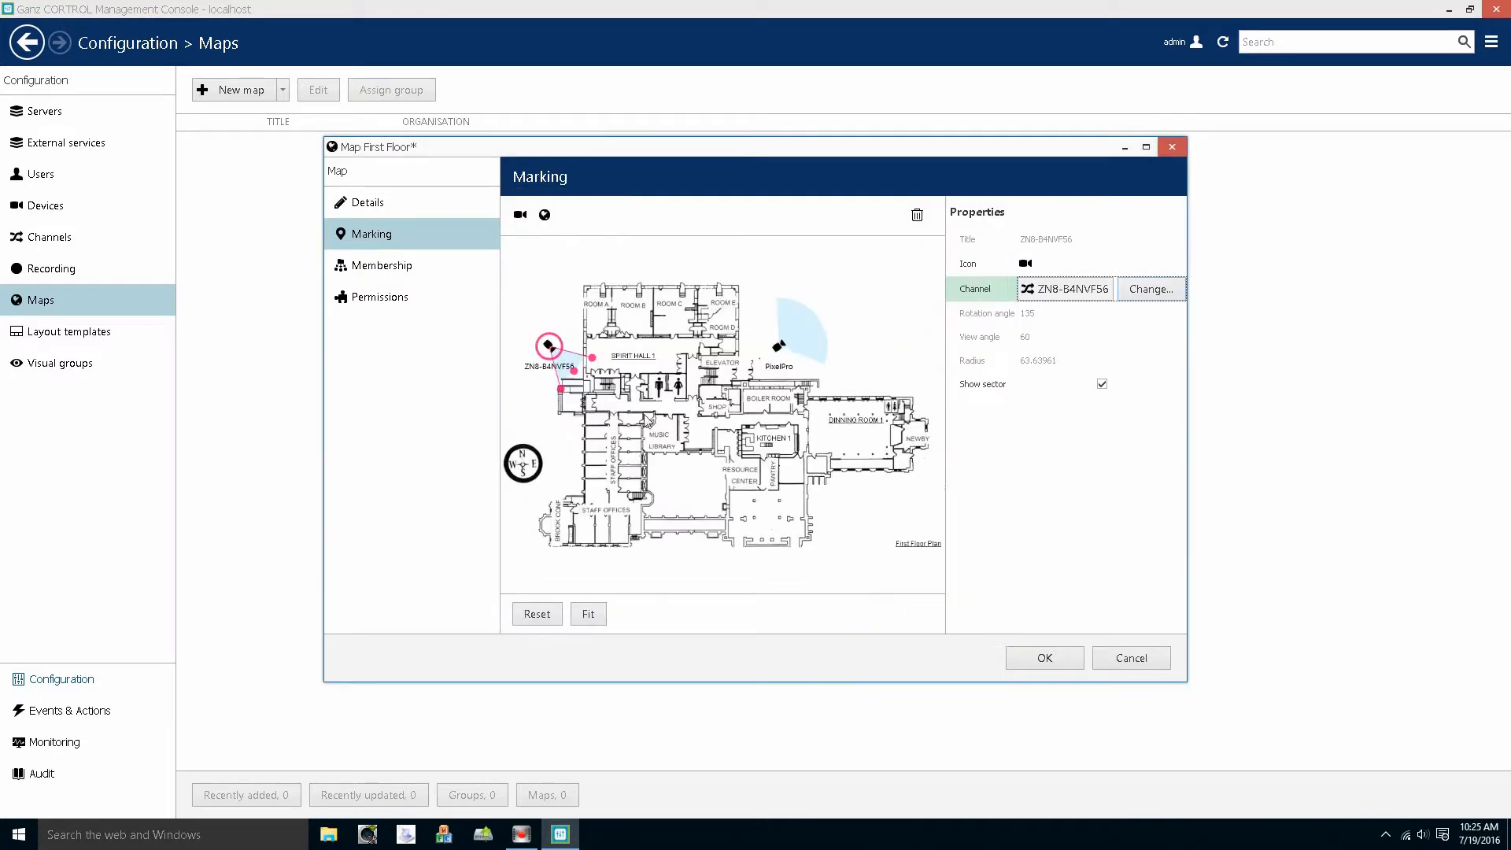
left_click_drag(574, 370, 546, 306)
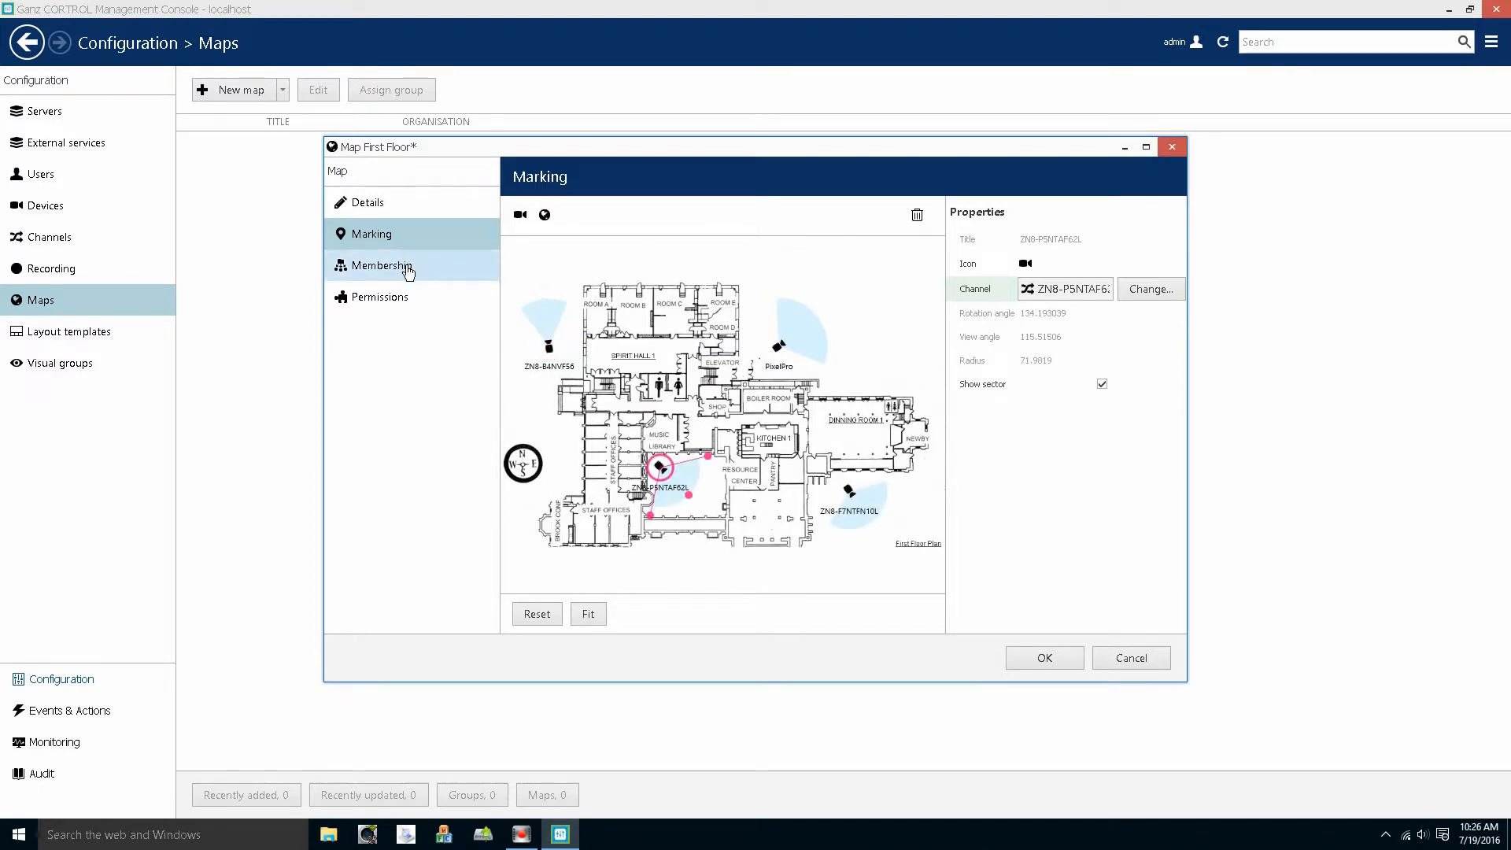
- Grant the Security group the Administer and View permissions on the First Floor map and save the map
left_click(408, 271)
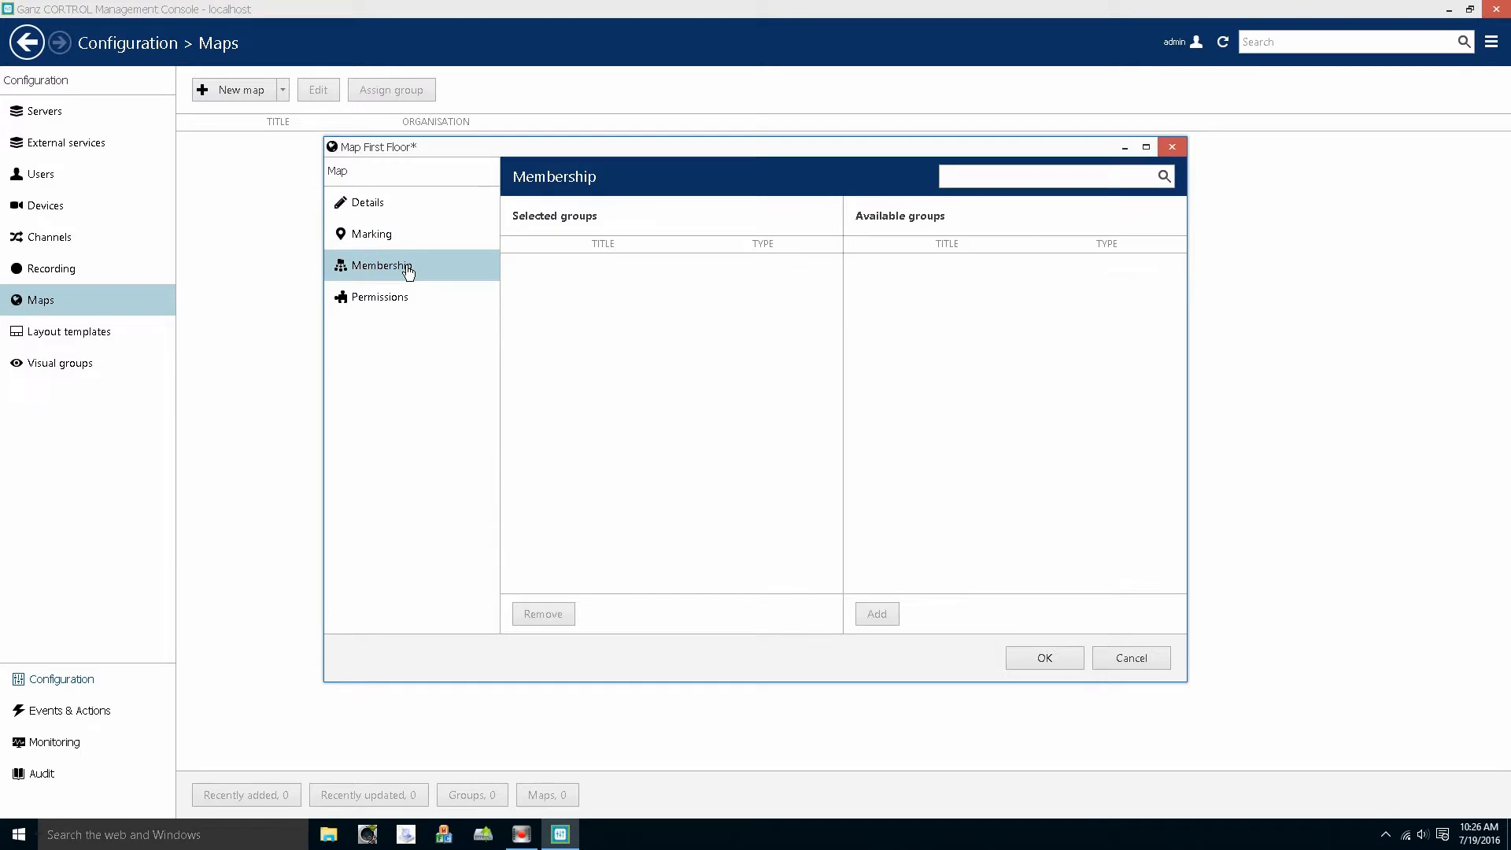
left_click(428, 306)
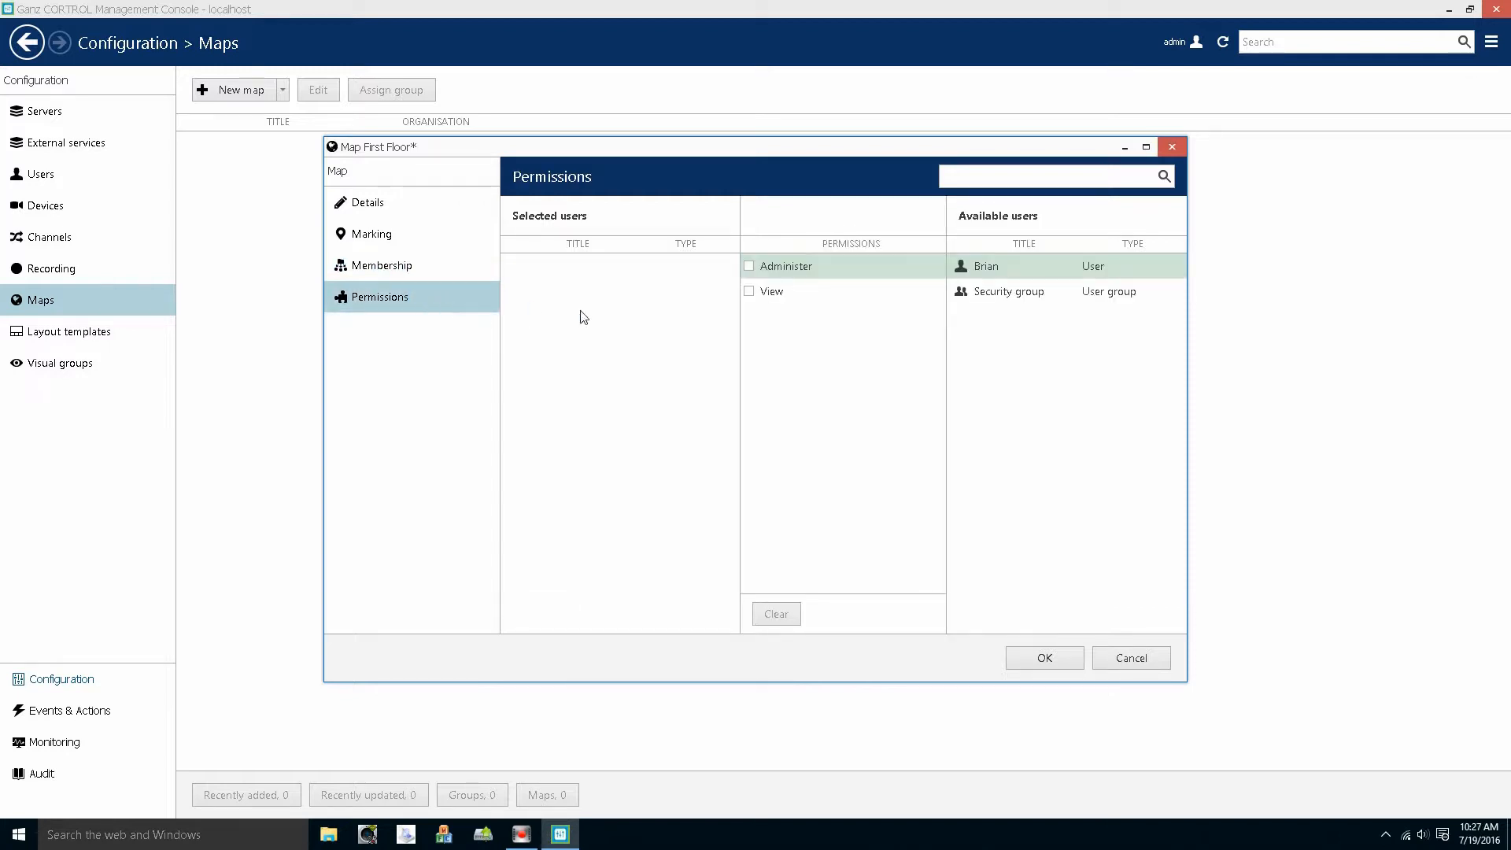
left_click(1013, 295)
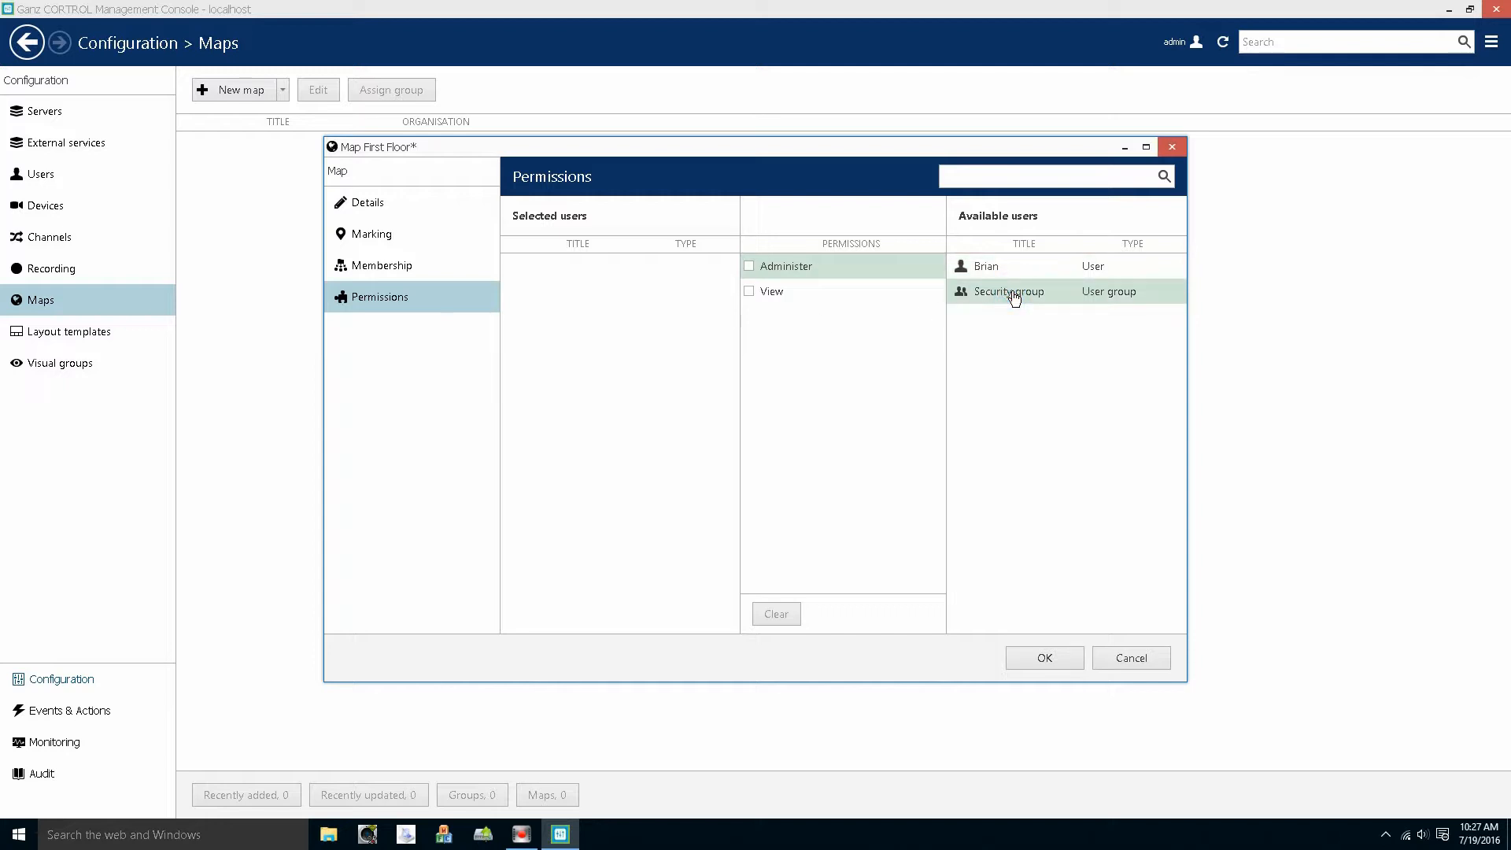
left_click(750, 268)
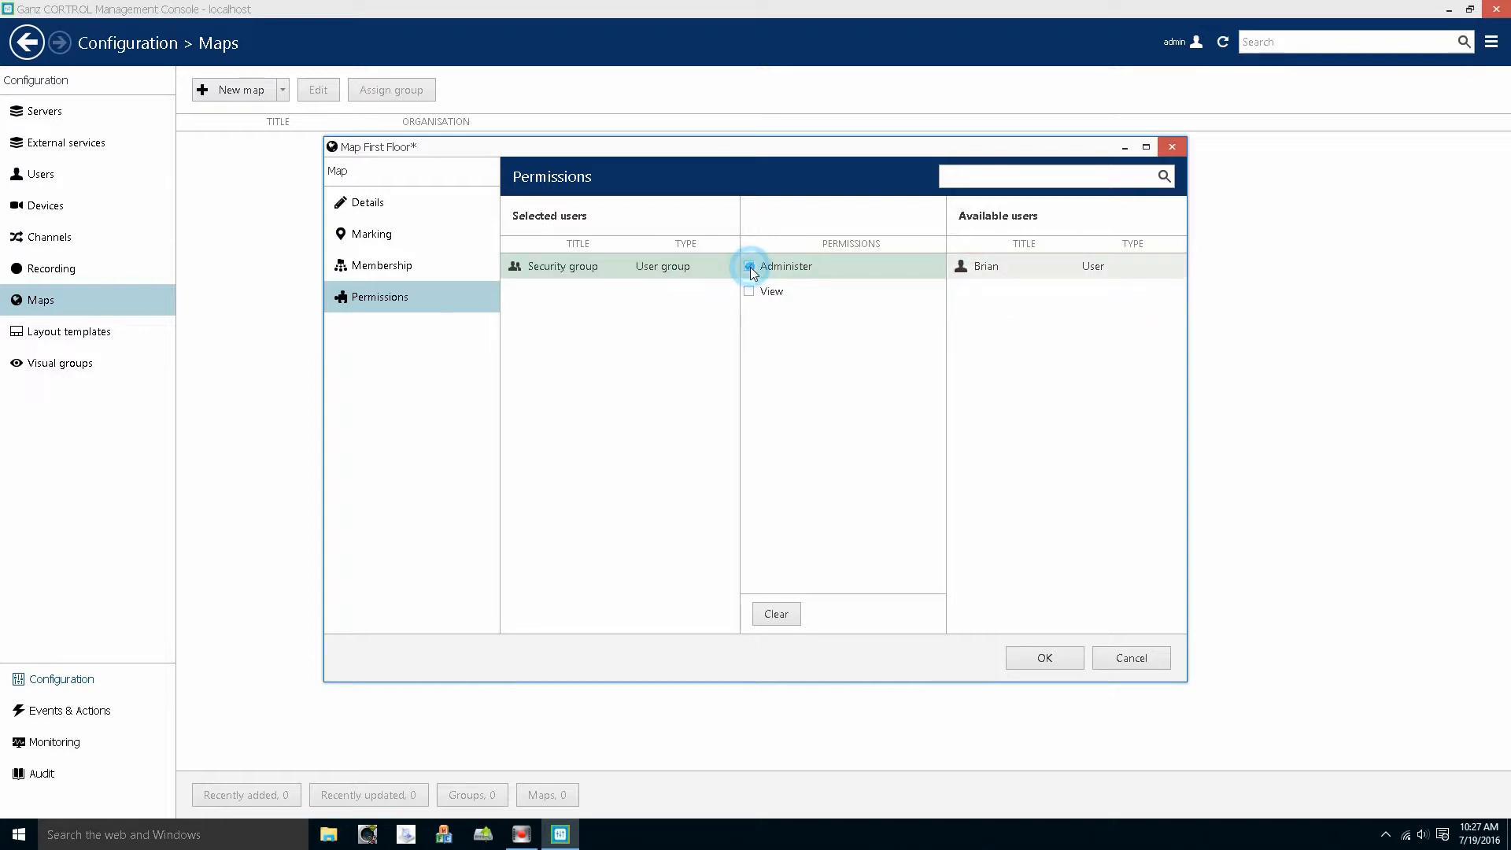
left_click(750, 293)
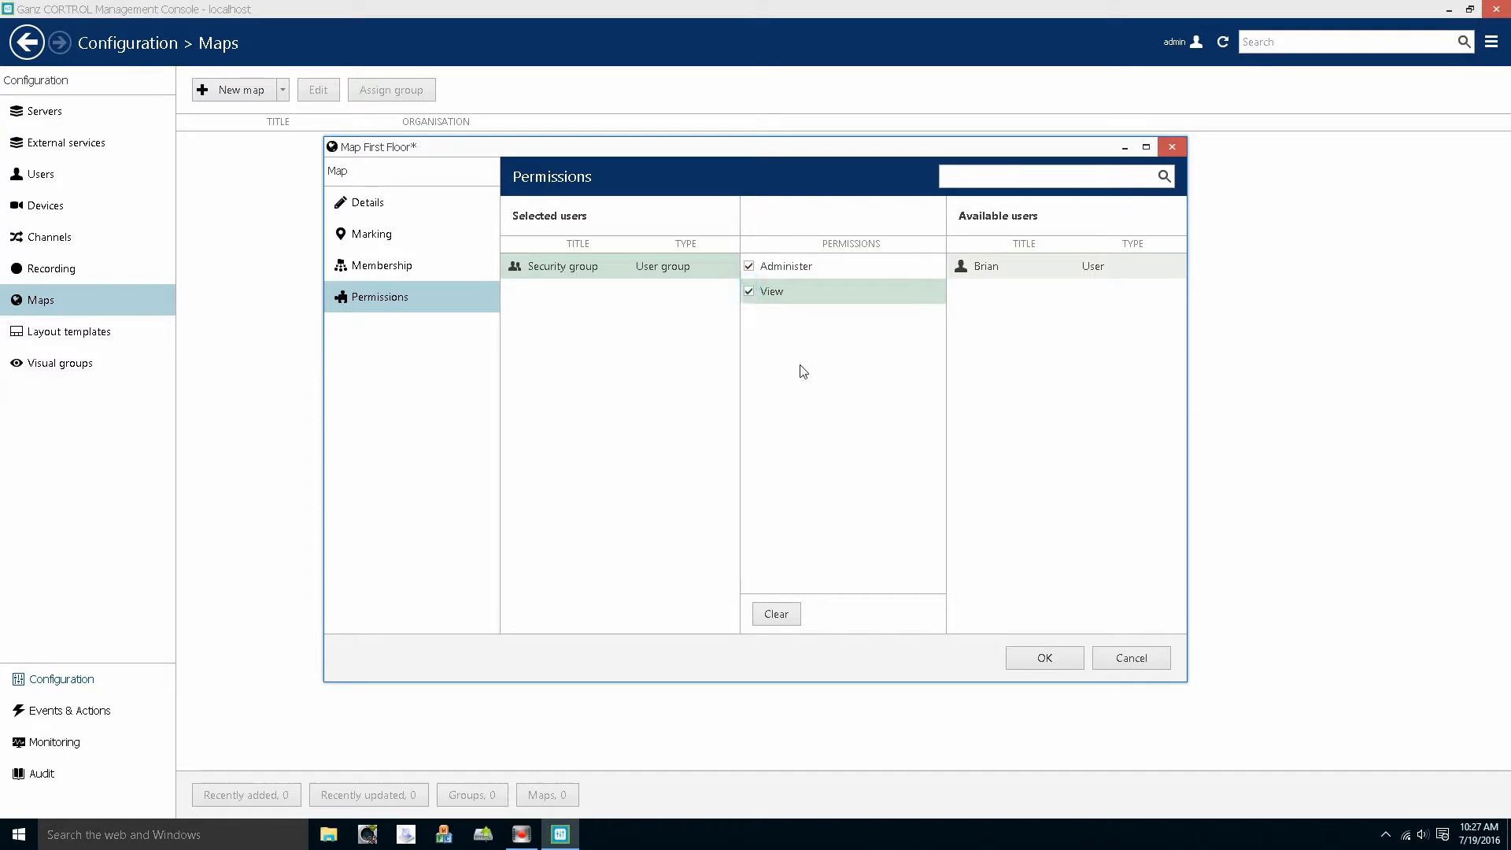
left_click(1047, 659)
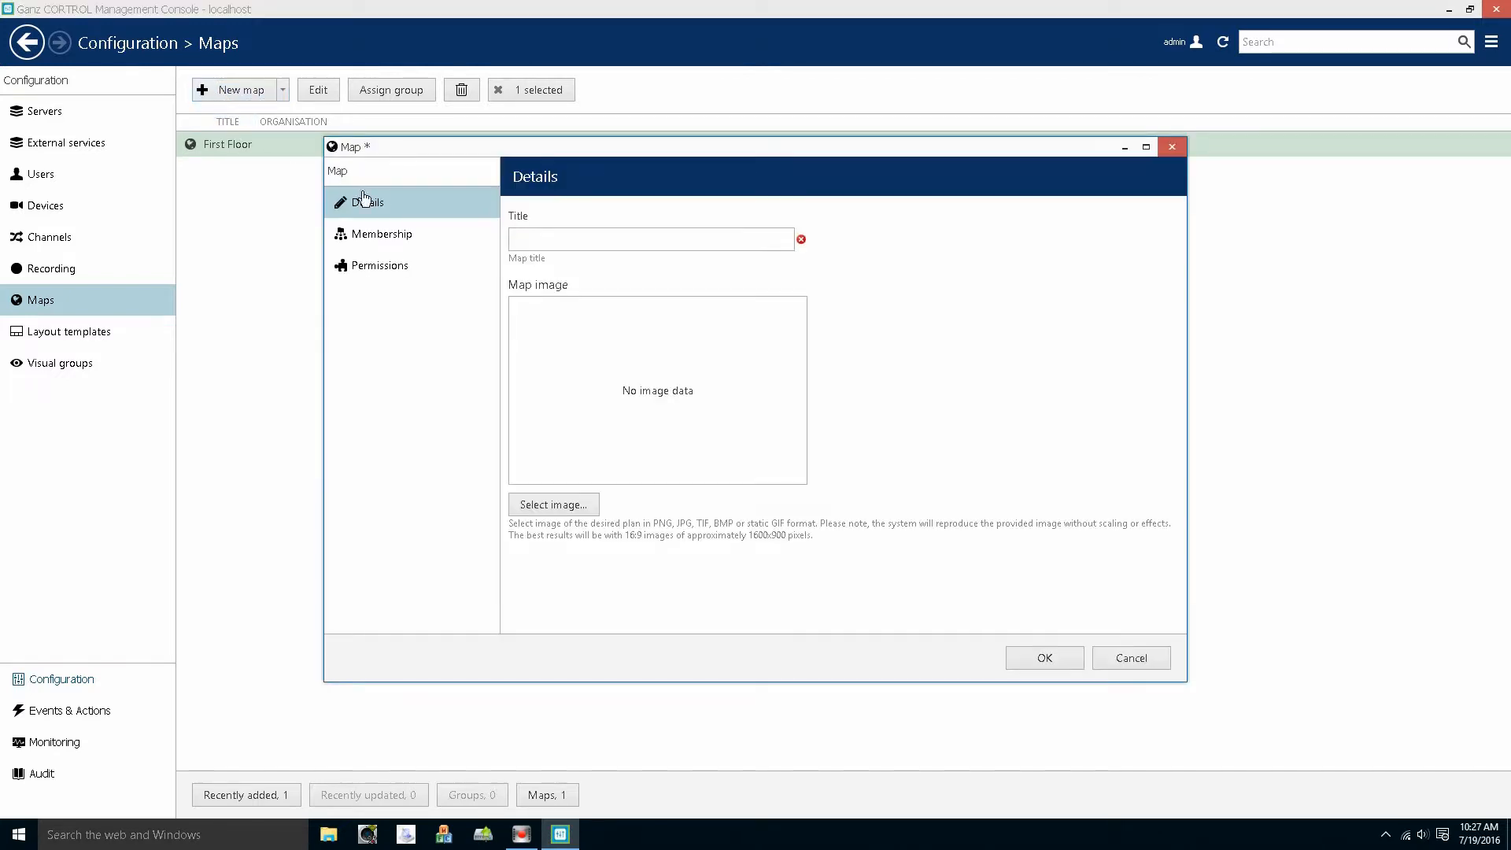
- Title the new map Second Floor and load Second Floor Plan.jpg as its map image
type("Second Floor")
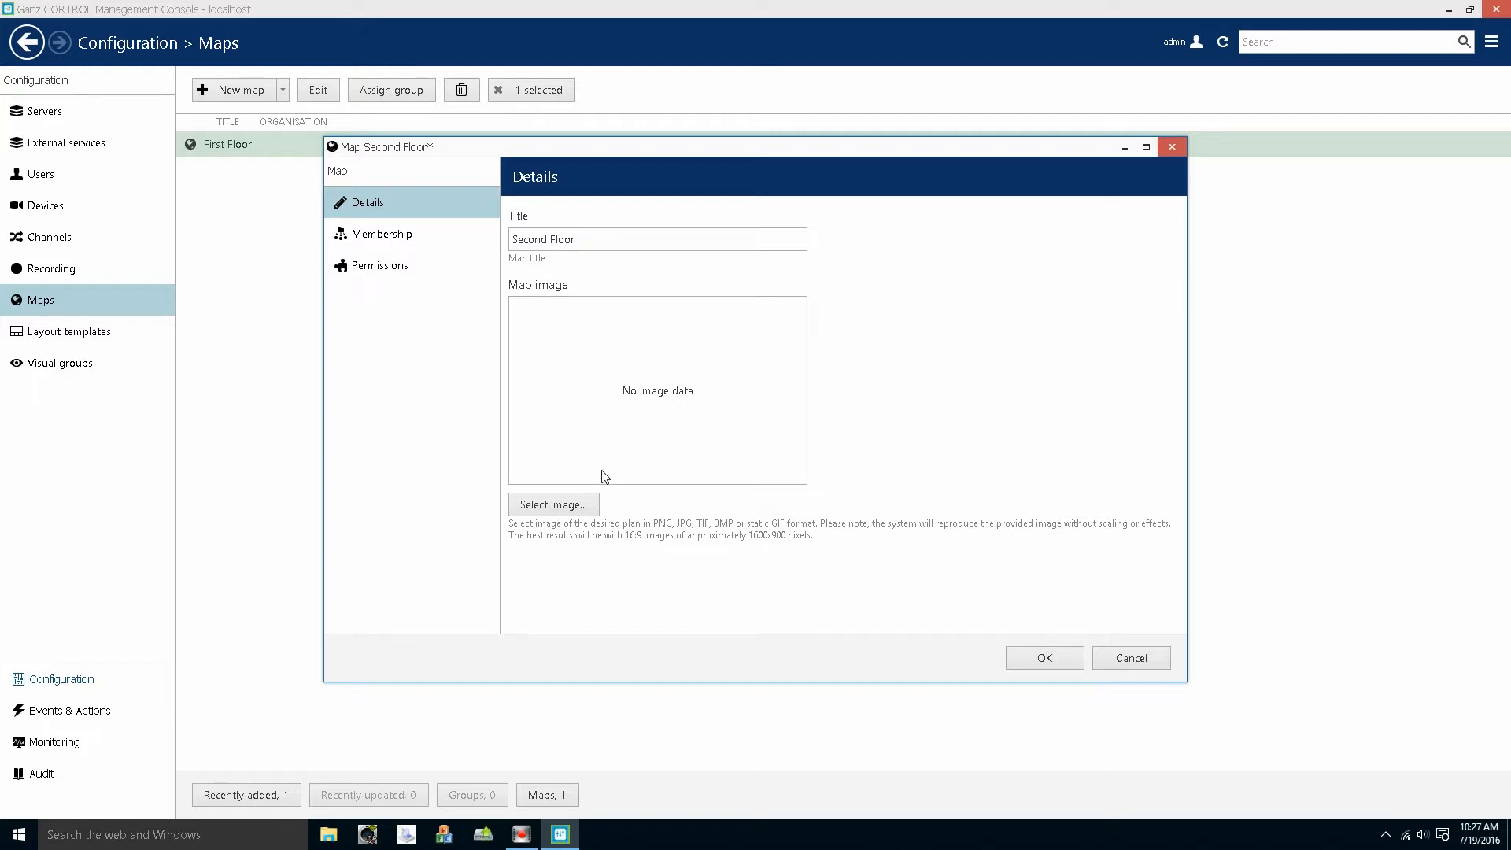
left_click(598, 508)
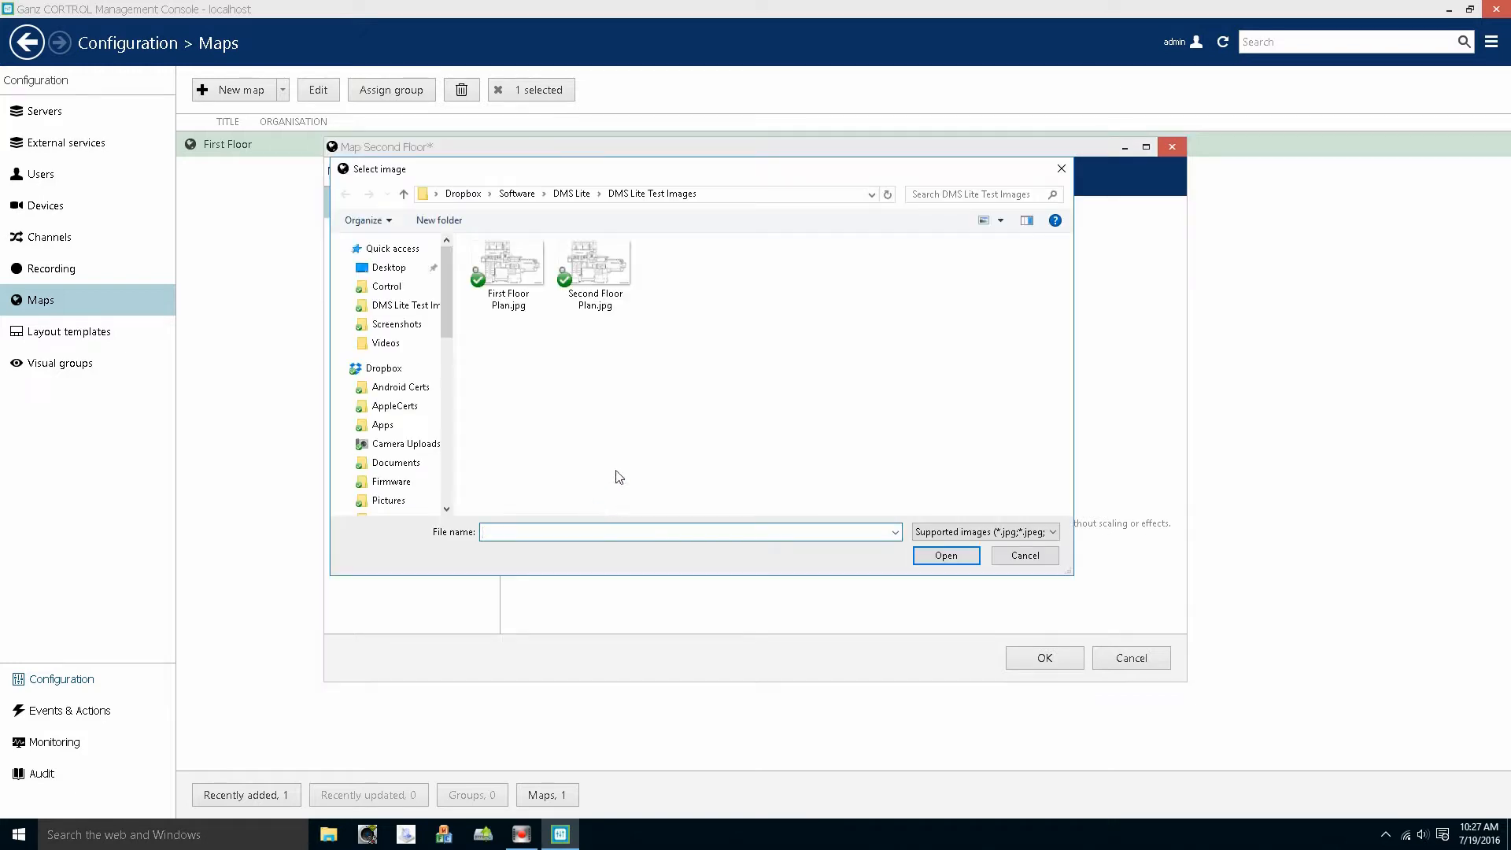
left_click(625, 297)
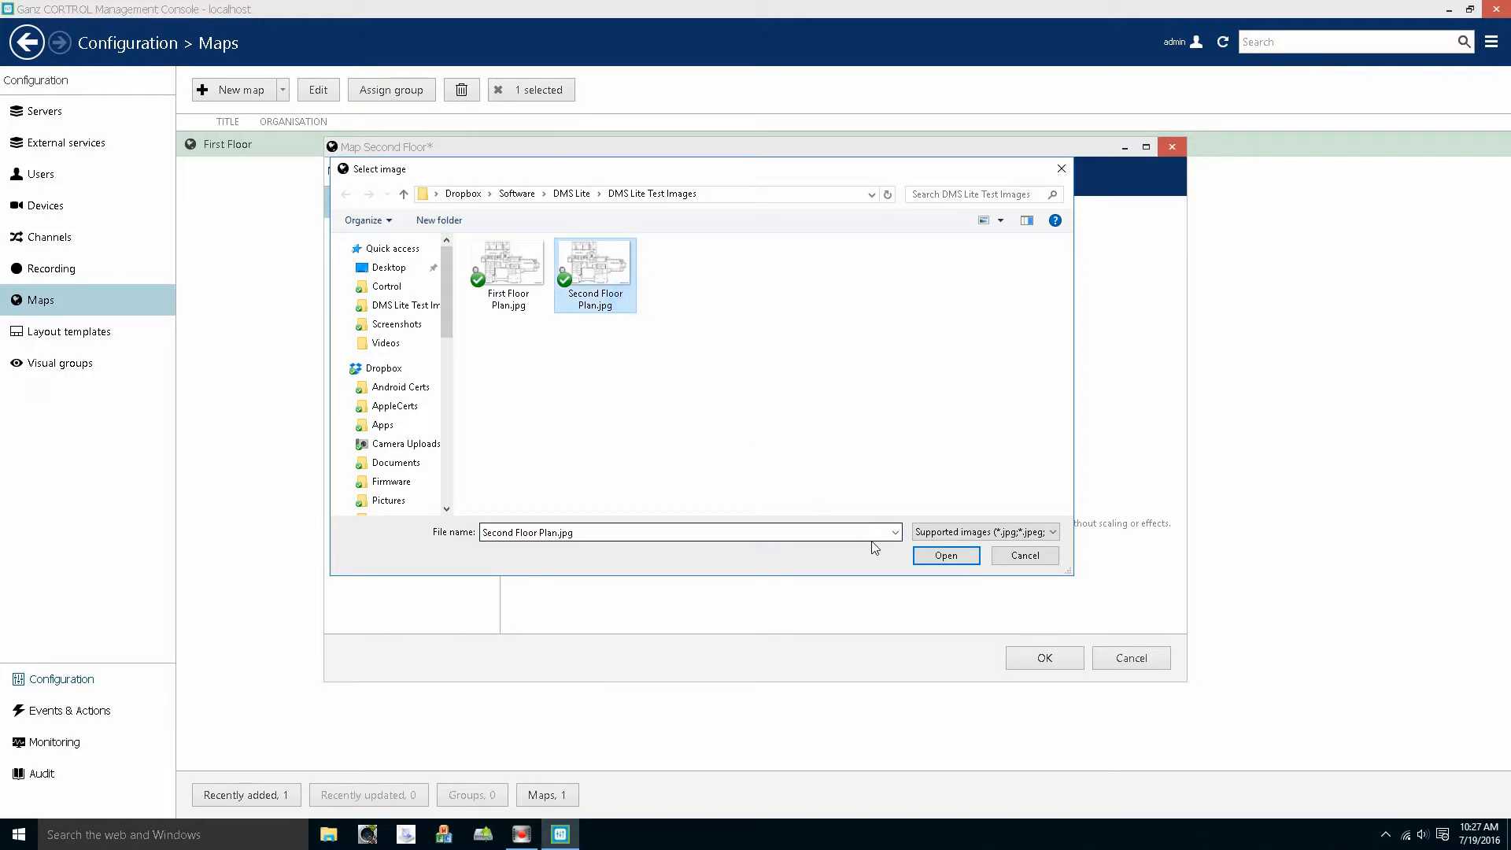
left_click(930, 561)
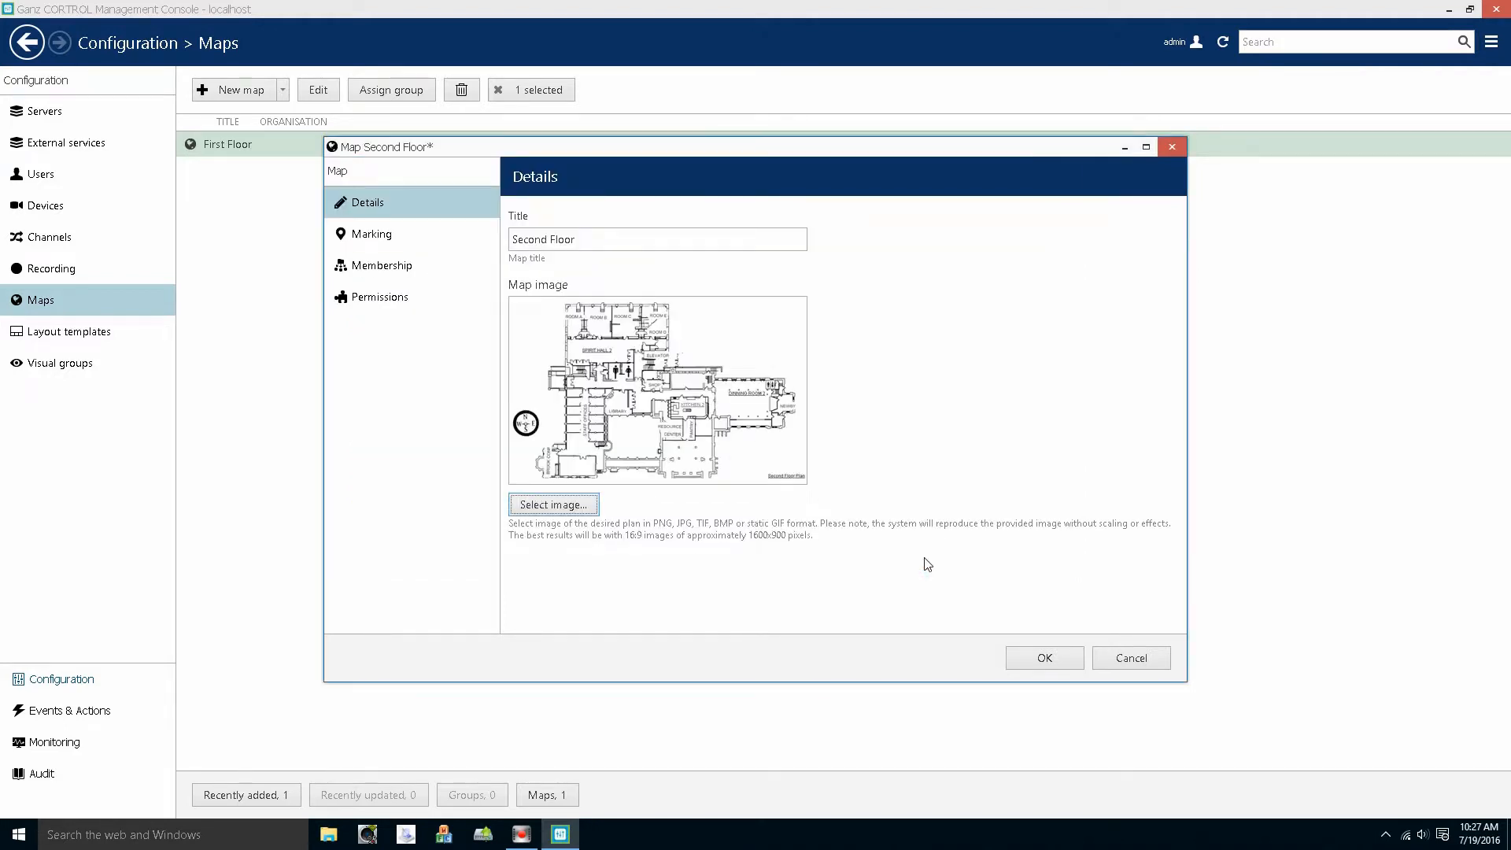
- Place a camera northeast of the elevator on the Second Floor map and aim its sector at about 60 rotation angle and 89 radius
left_click(428, 244)
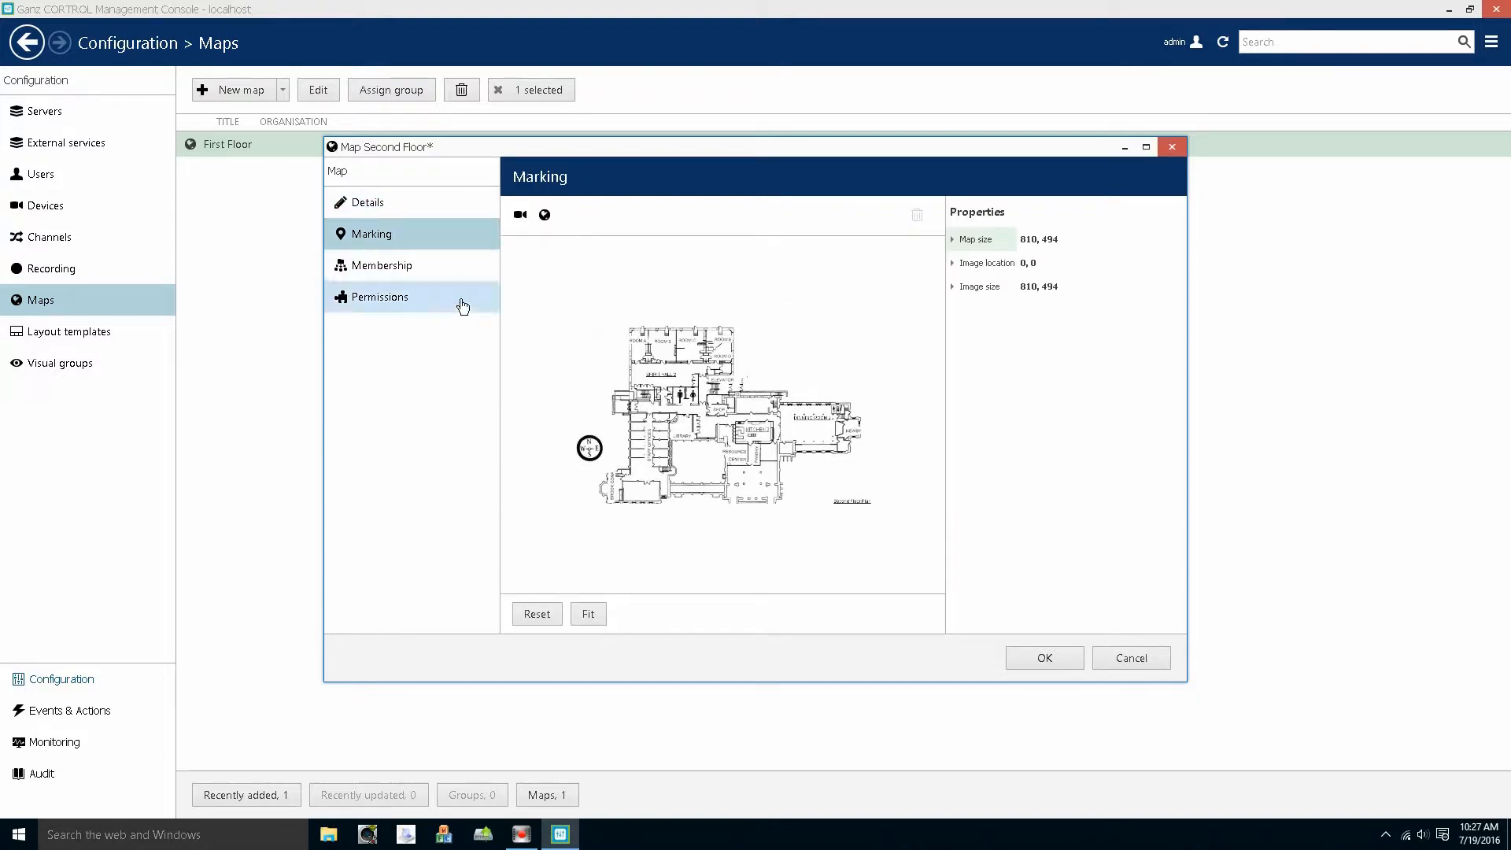
left_click(596, 613)
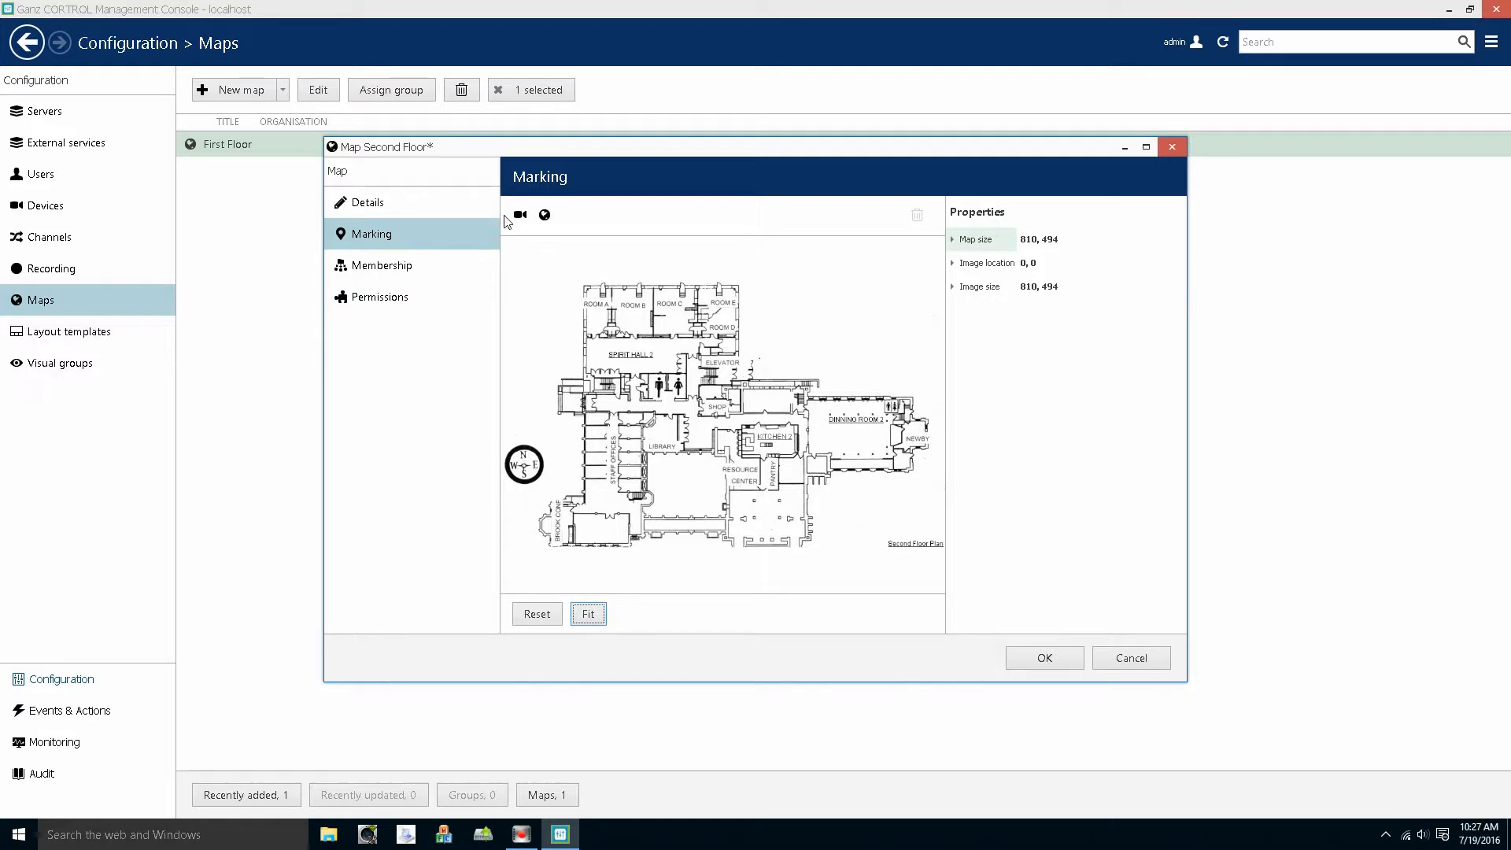
mouse_move(521, 220)
left_mouse_down()
mouse_move(569, 265)
mouse_move(783, 349)
left_mouse_up()
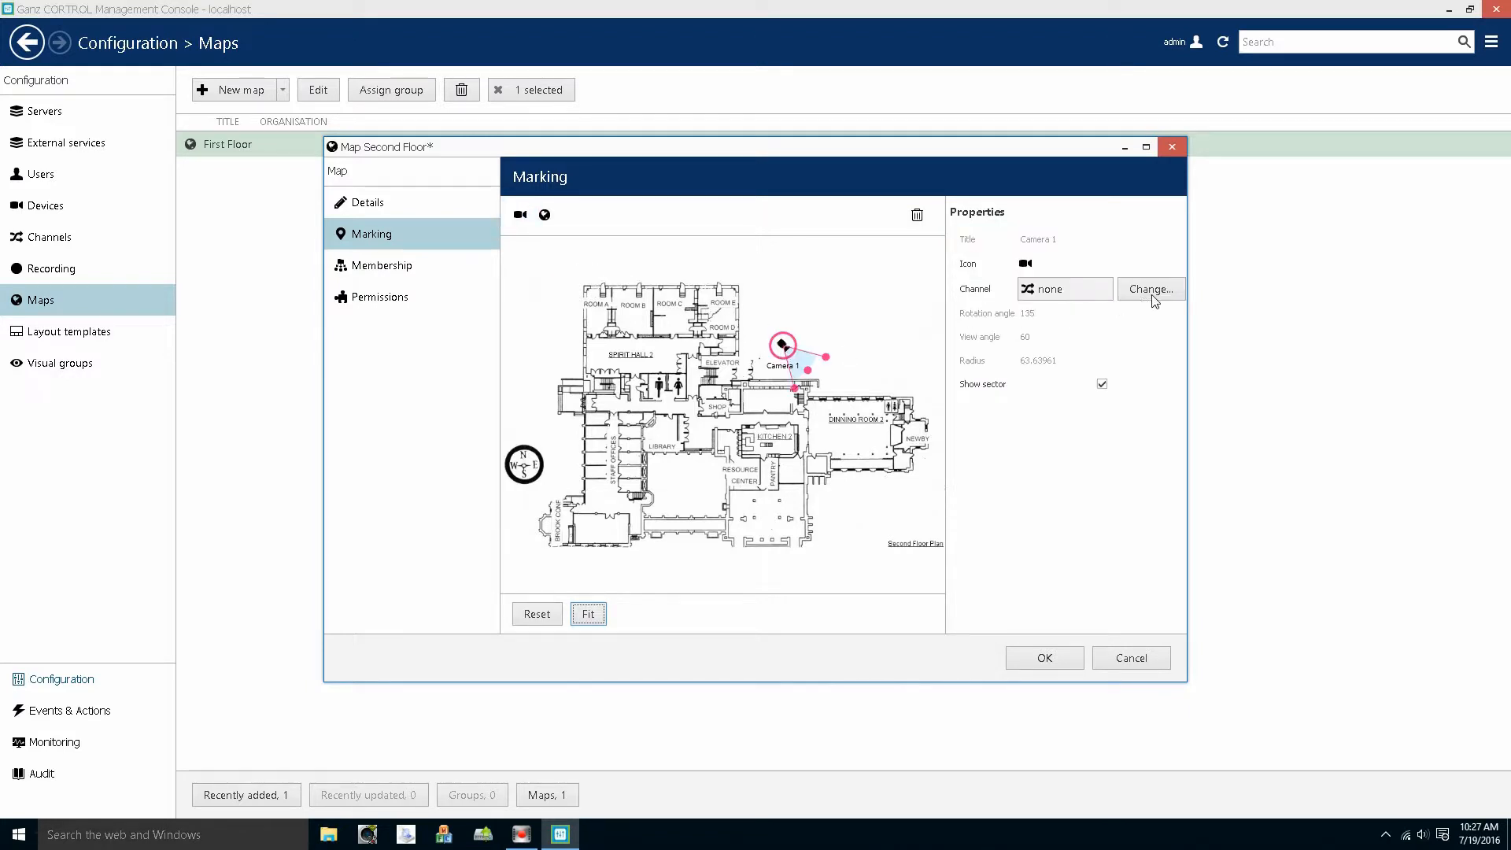
left_click_drag(810, 375, 827, 324)
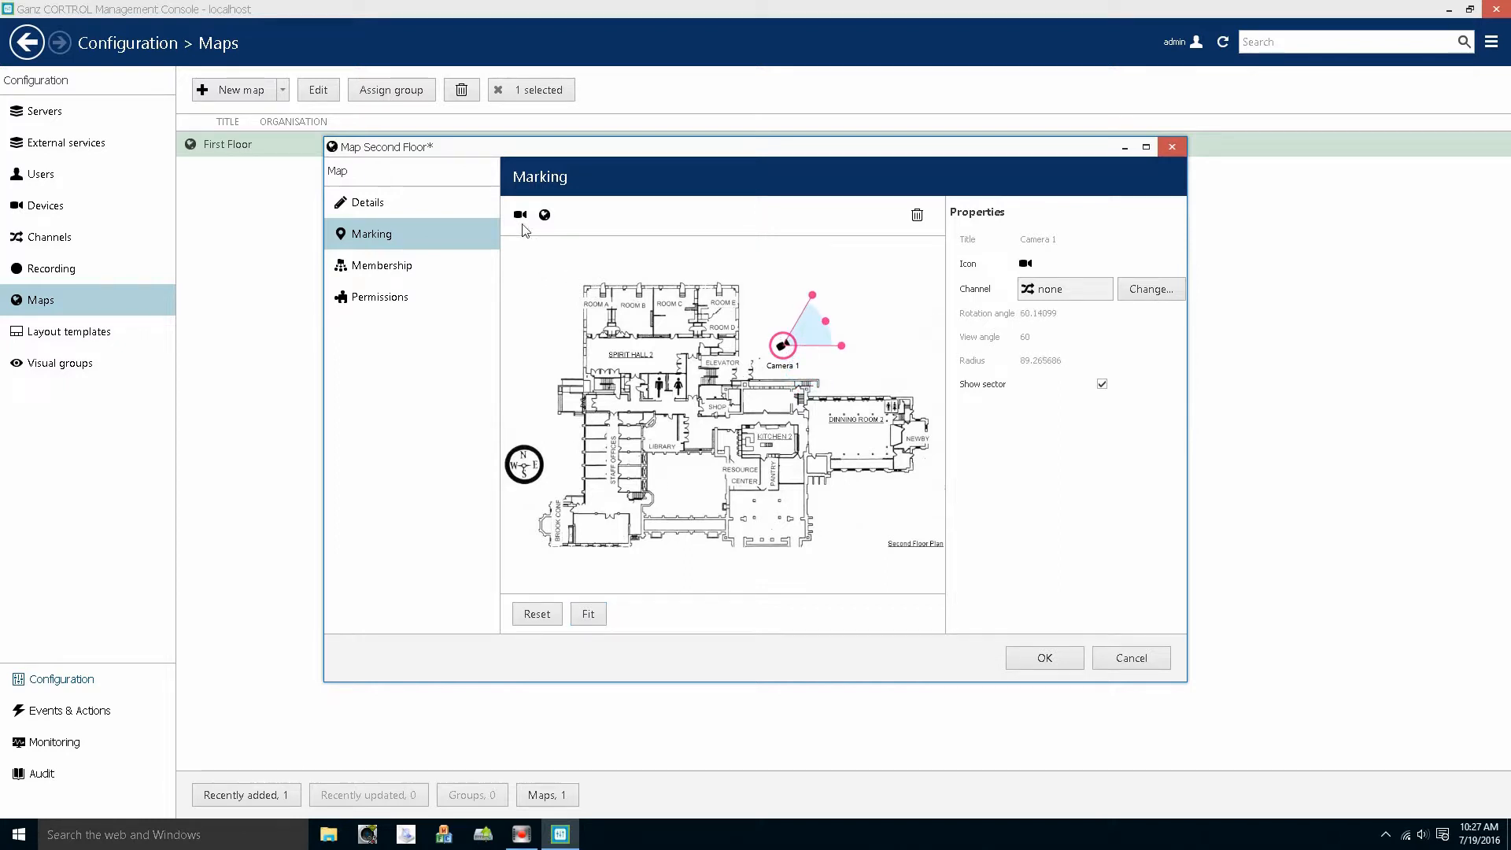
- Place a second camera west of Spirit Hall 2 facing northwest, at about -32 rotation angle and 78 radius, and a third south of the Library
mouse_move(520, 220)
left_mouse_down()
mouse_move(541, 326)
mouse_move(569, 360)
mouse_move(522, 307)
mouse_move(562, 350)
left_mouse_up()
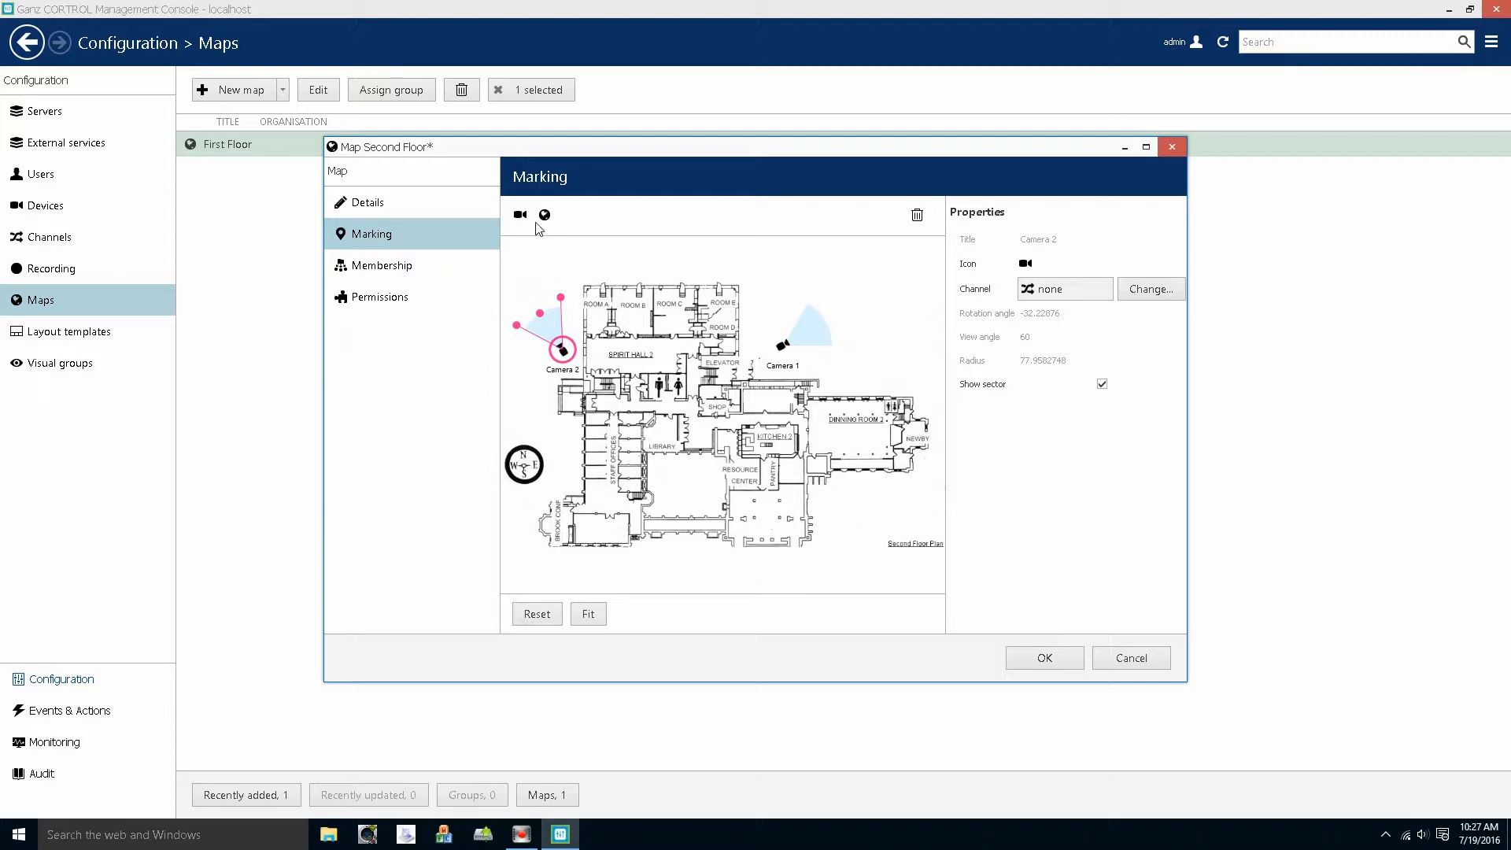
mouse_move(521, 223)
left_mouse_down()
mouse_move(680, 482)
mouse_move(662, 468)
left_mouse_up()
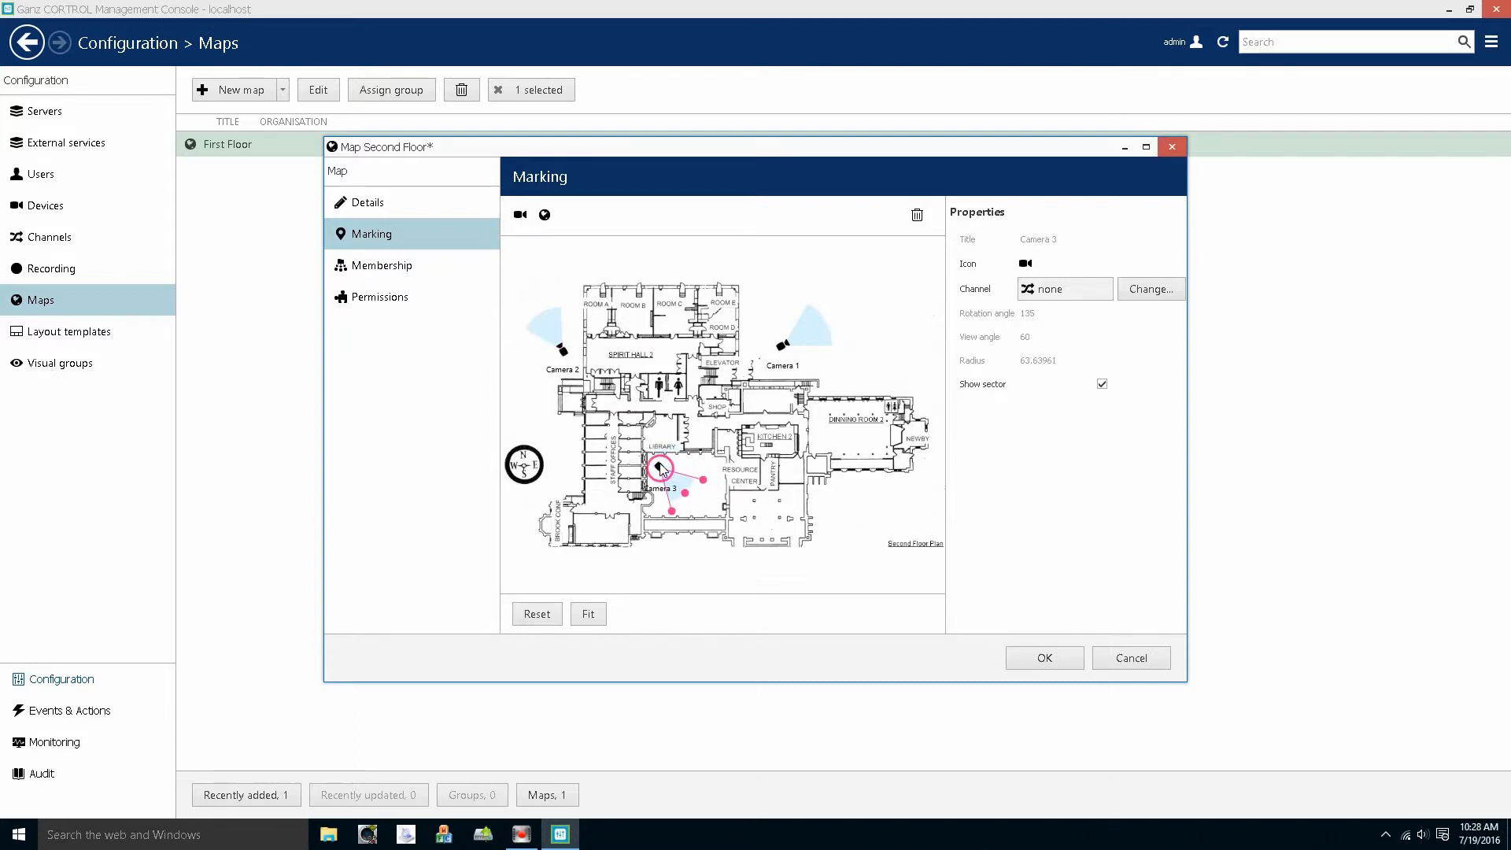
left_click(679, 486)
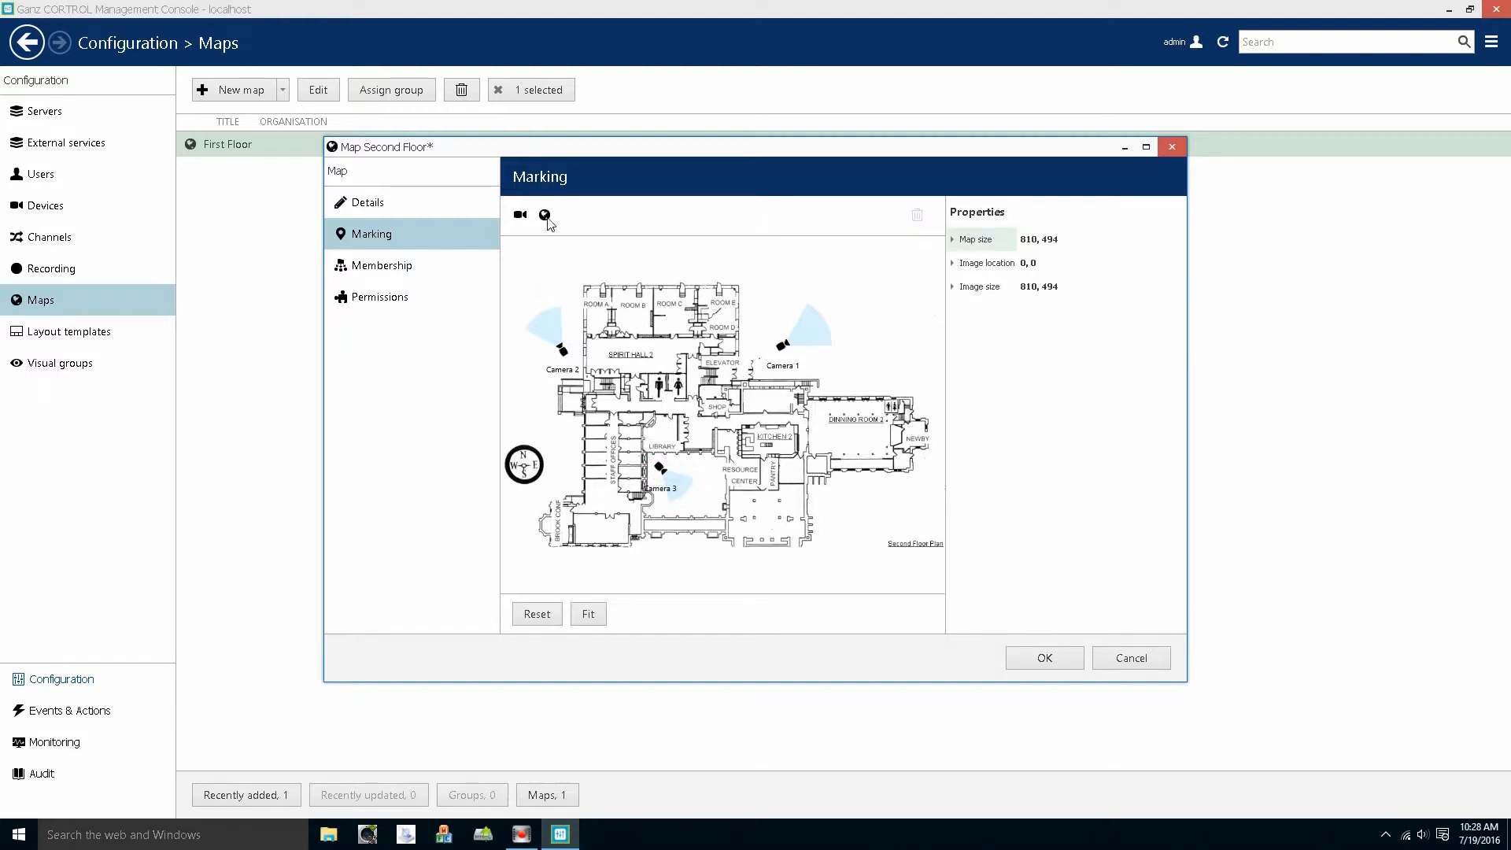
- Place a map marker northeast of the building on the Second Floor map and link it to the First Floor map
mouse_move(545, 215)
left_mouse_down()
mouse_move(892, 277)
mouse_move(910, 308)
left_mouse_up()
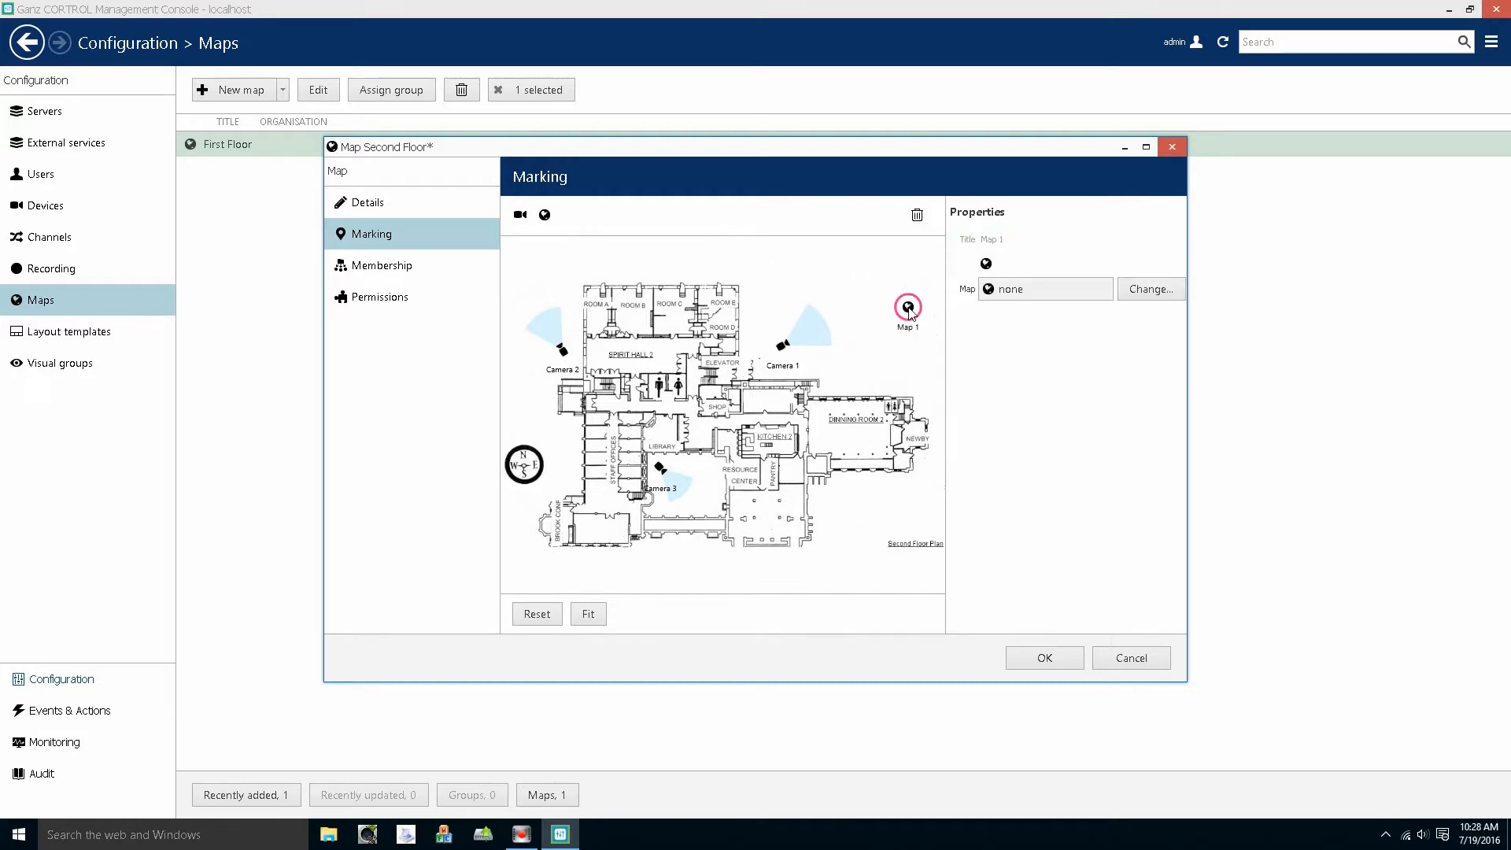
left_click(1151, 290)
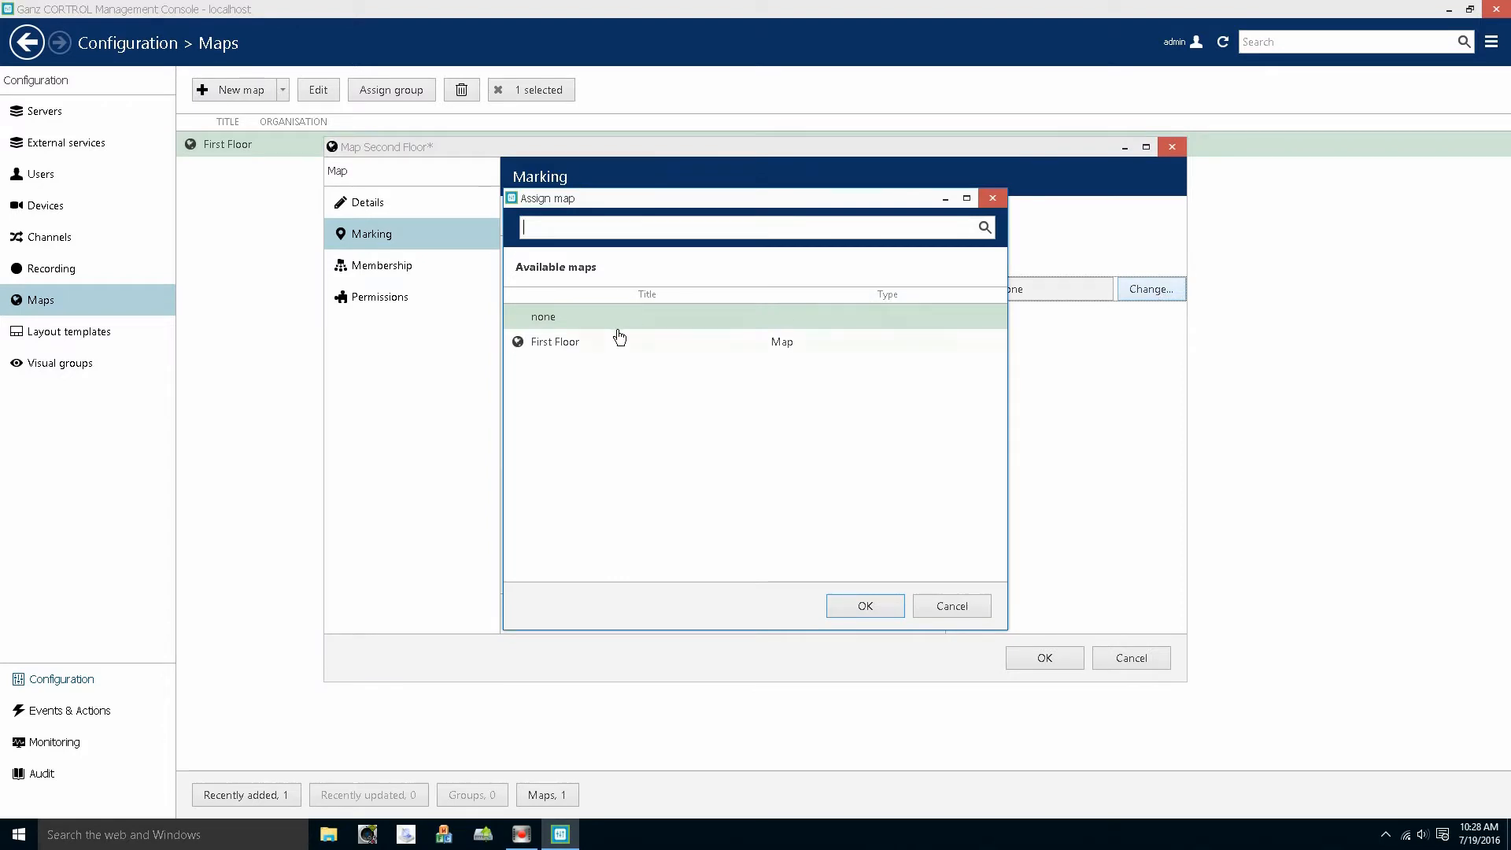
left_click(590, 340)
left_click(866, 607)
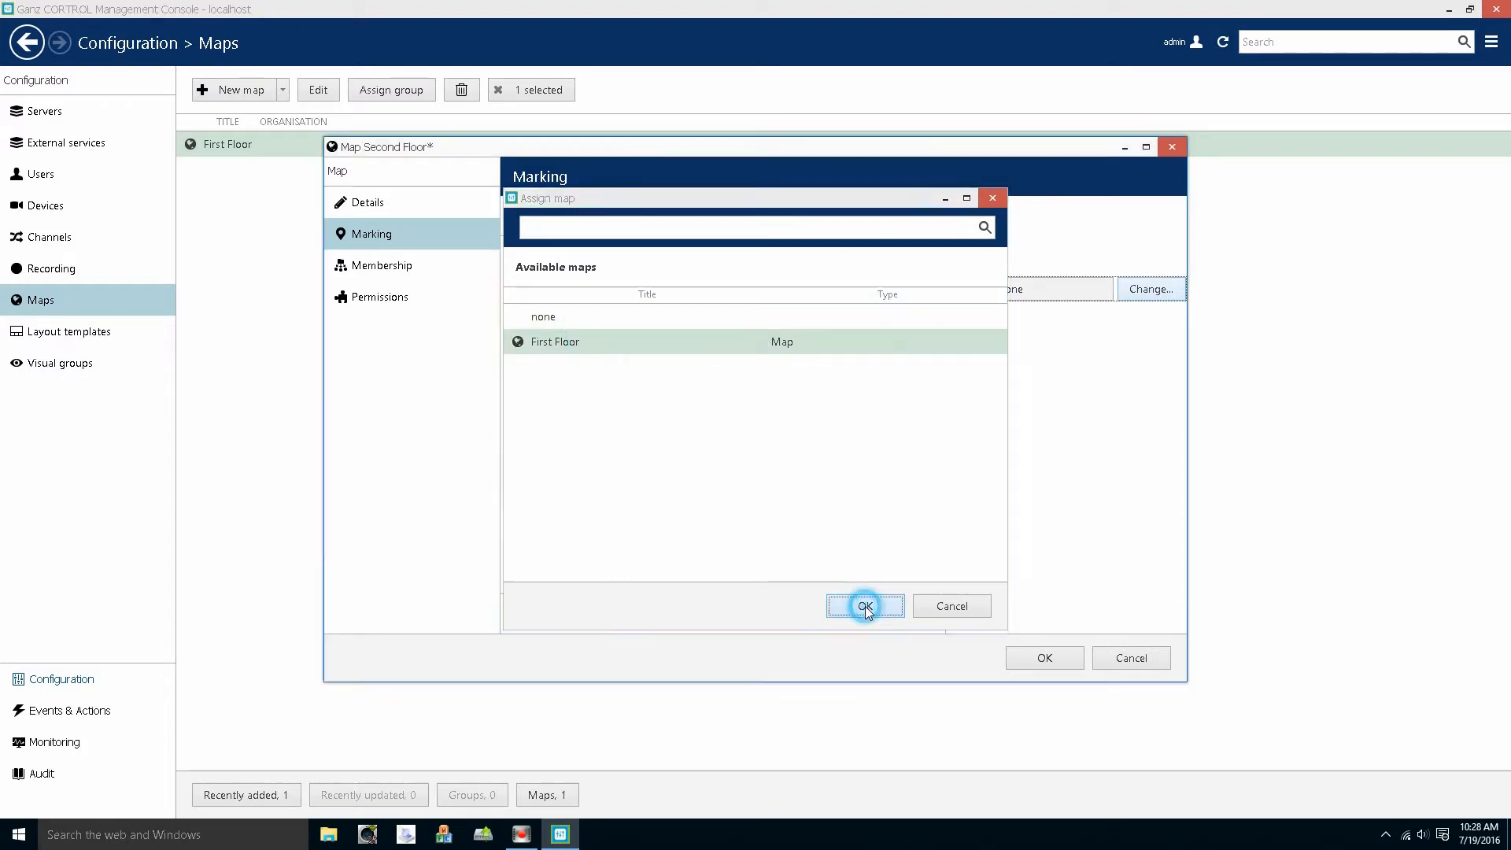
- Grant the Security group the View and Administer permissions on the Second Floor map and save the map
left_click(396, 267)
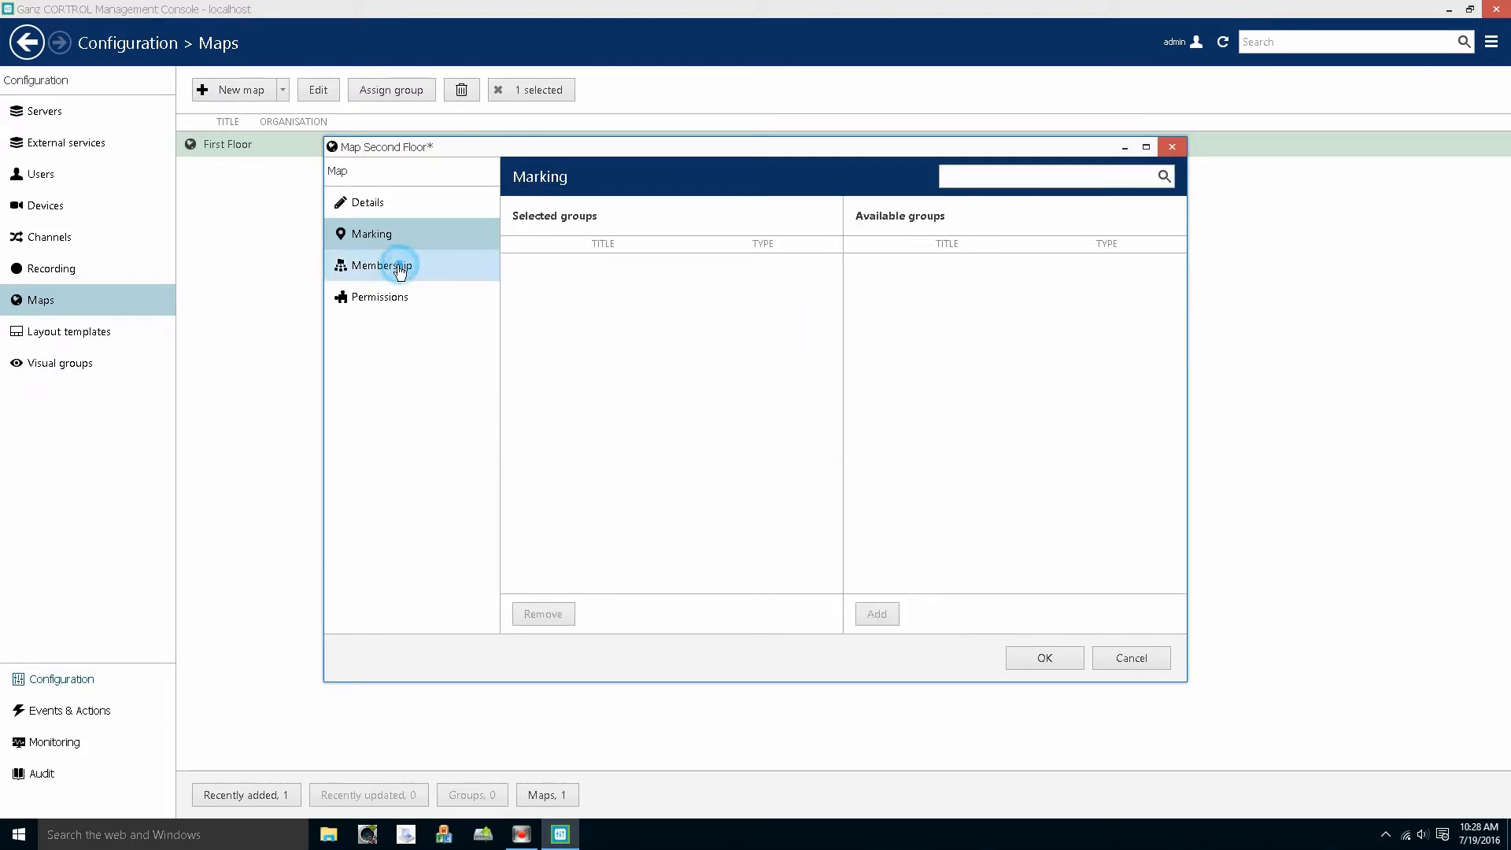
left_click(428, 305)
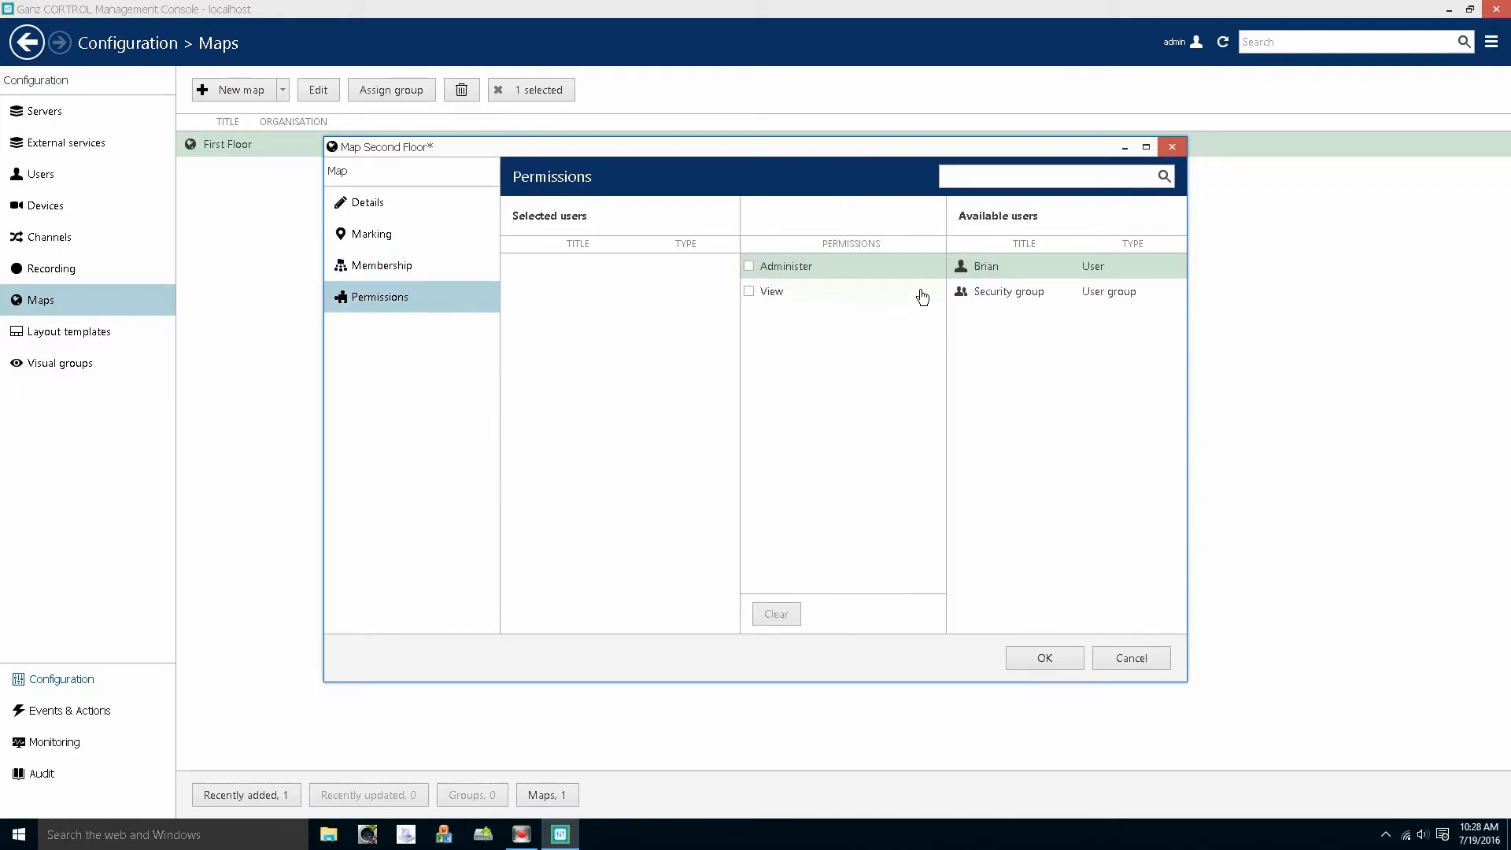
left_click(997, 292)
left_click(750, 292)
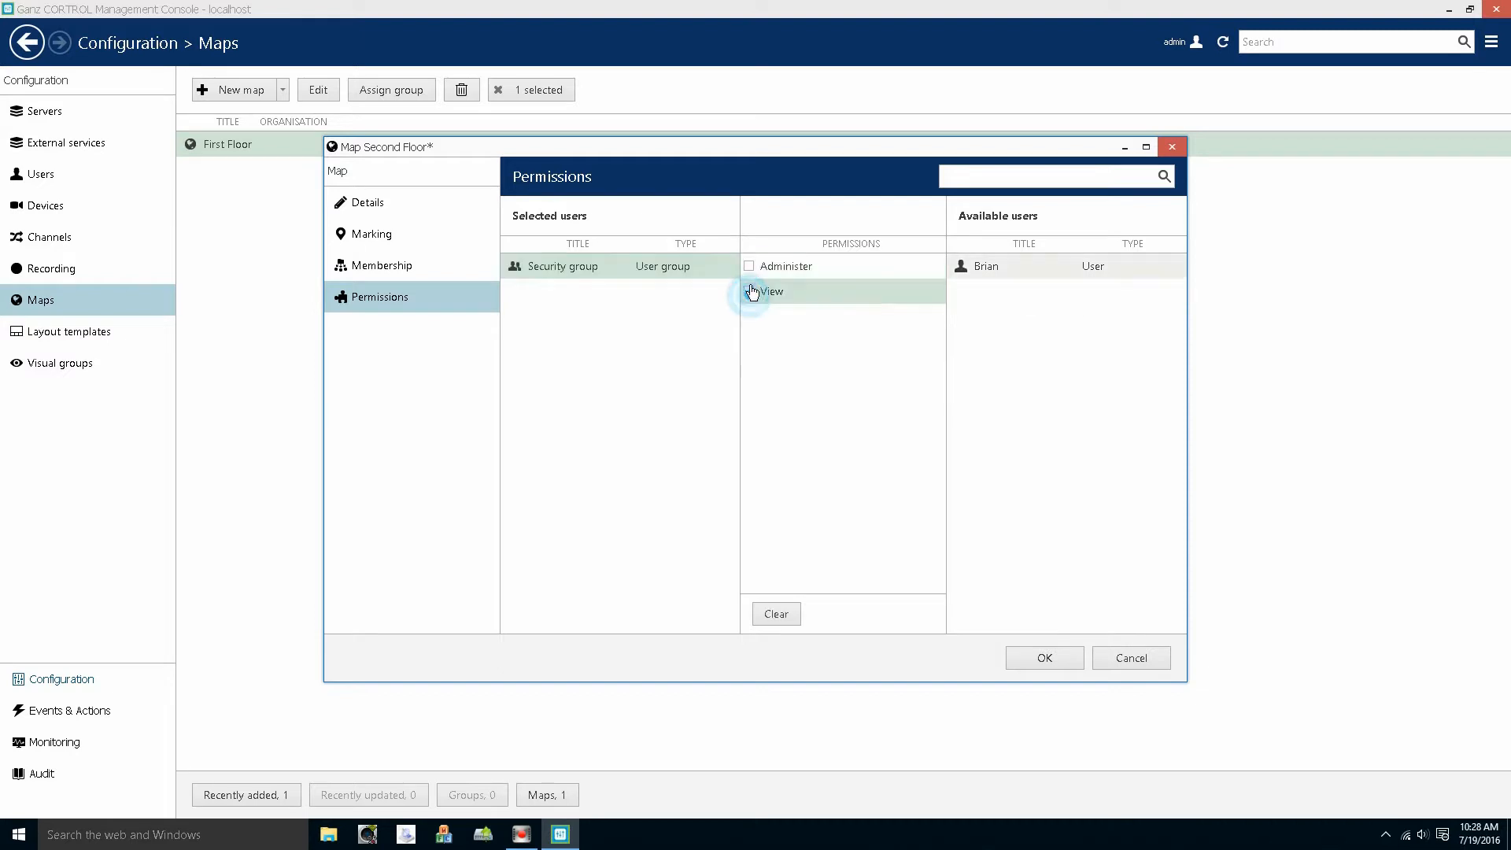
left_click(749, 266)
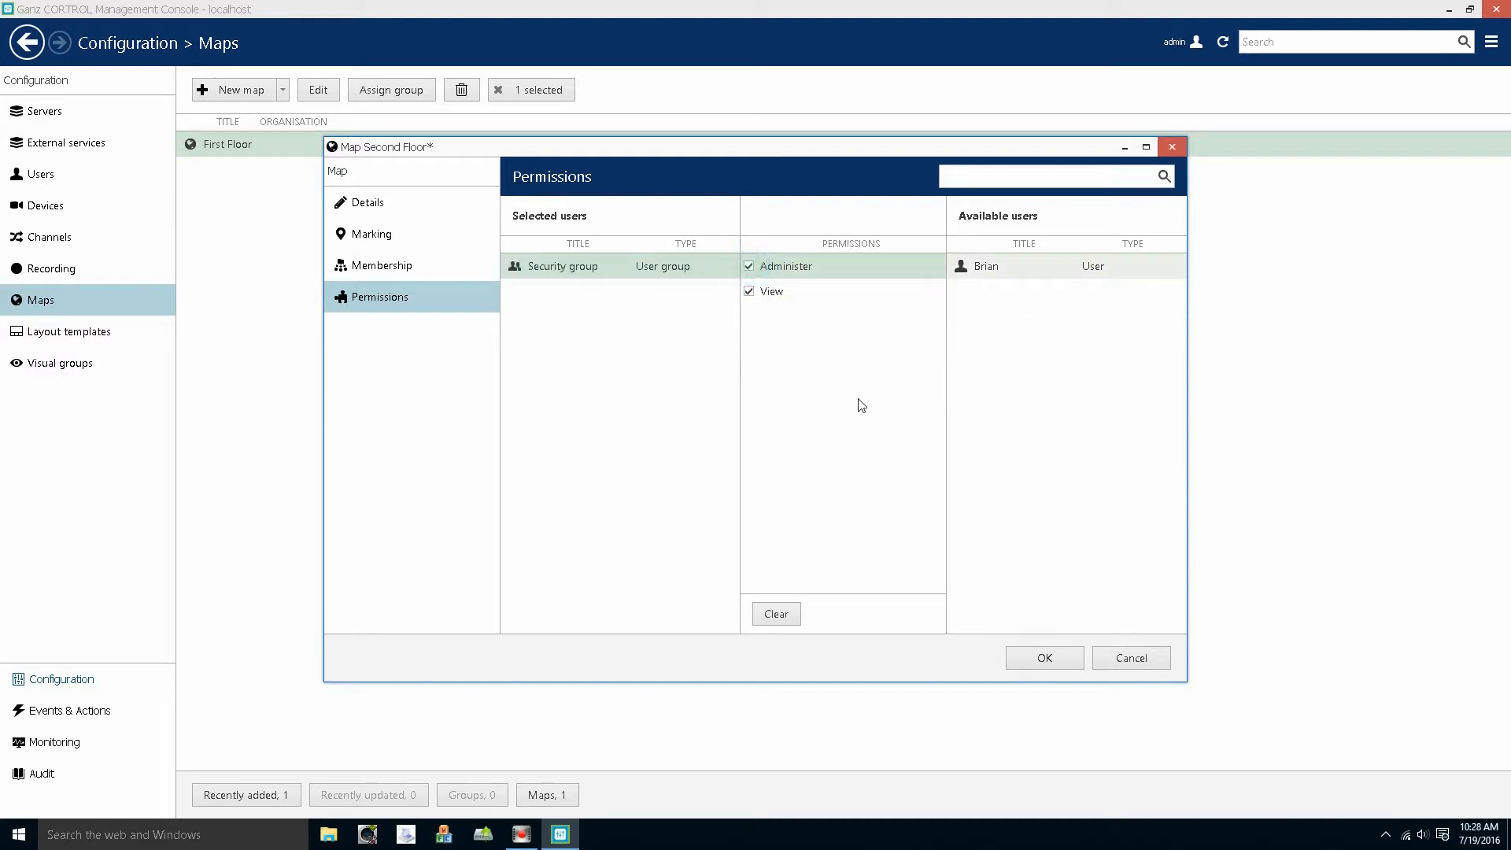
left_click(1047, 658)
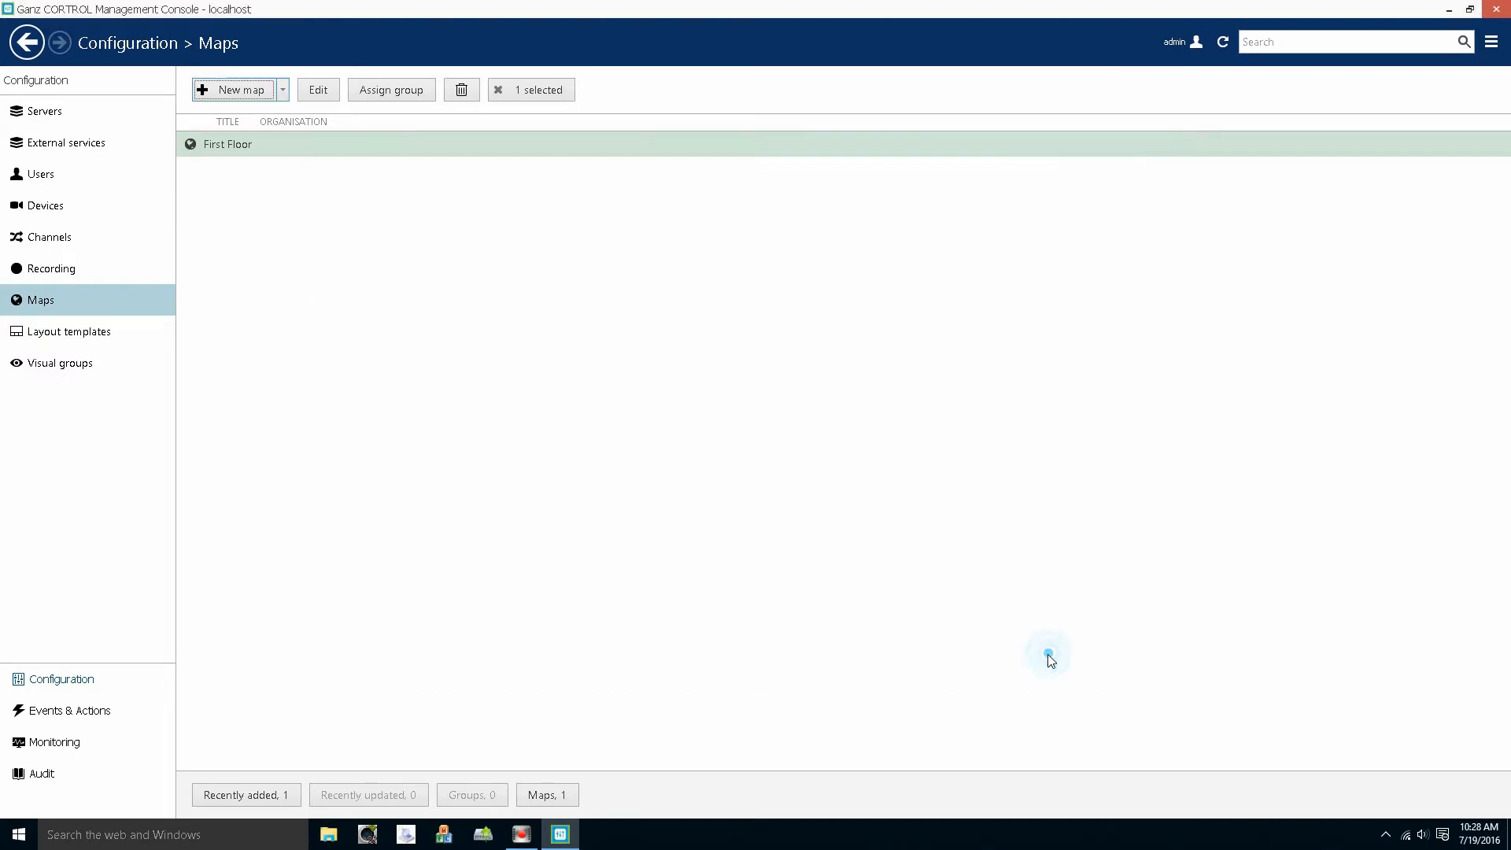
- Add a map marker northeast of the building on the First Floor map, link it to the Second Floor map and save
left_click(358, 145)
left_click(329, 95)
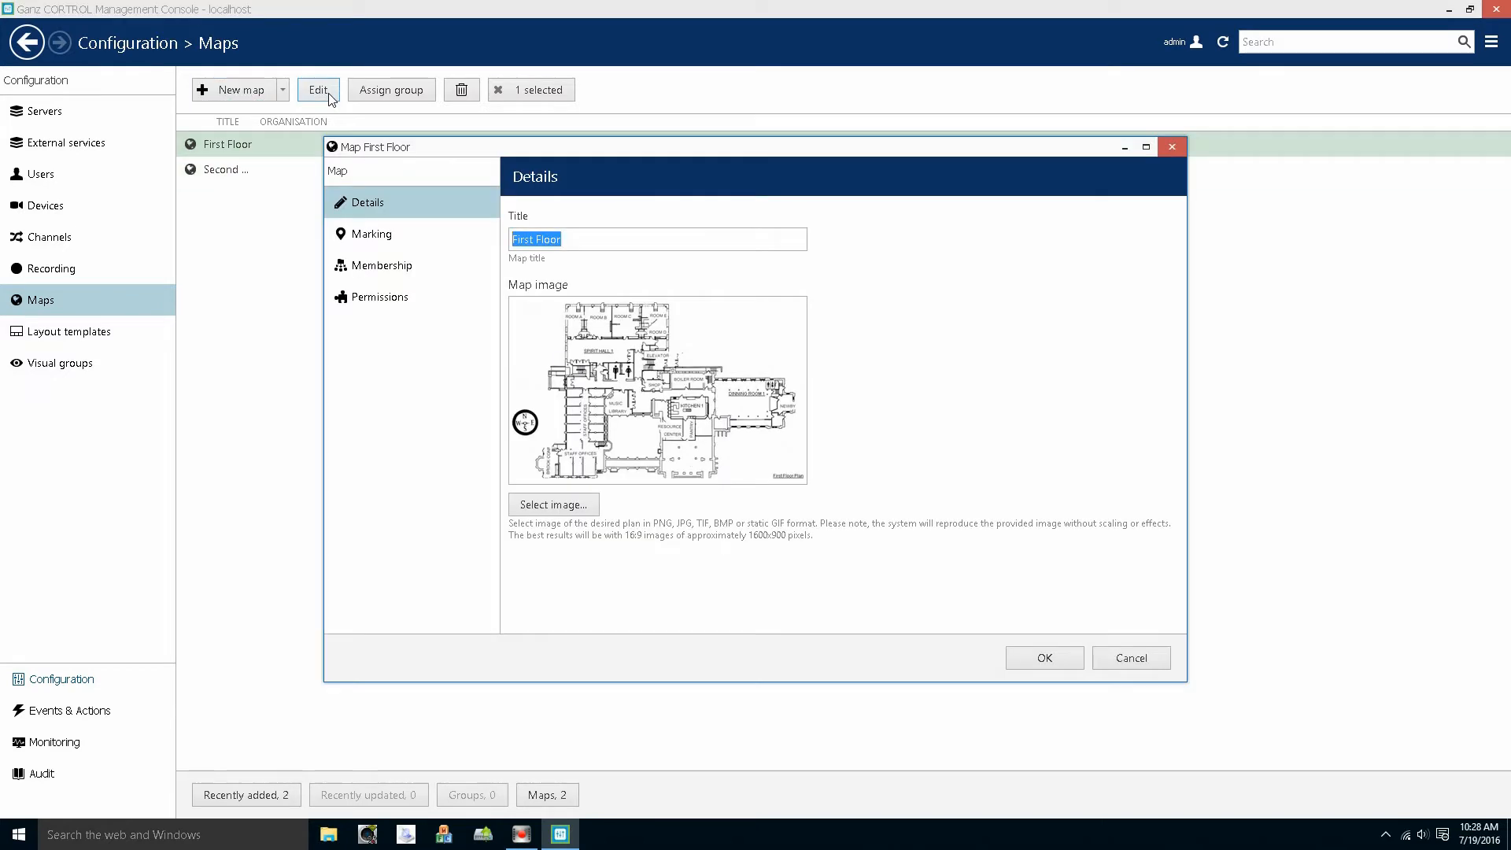
left_click(455, 236)
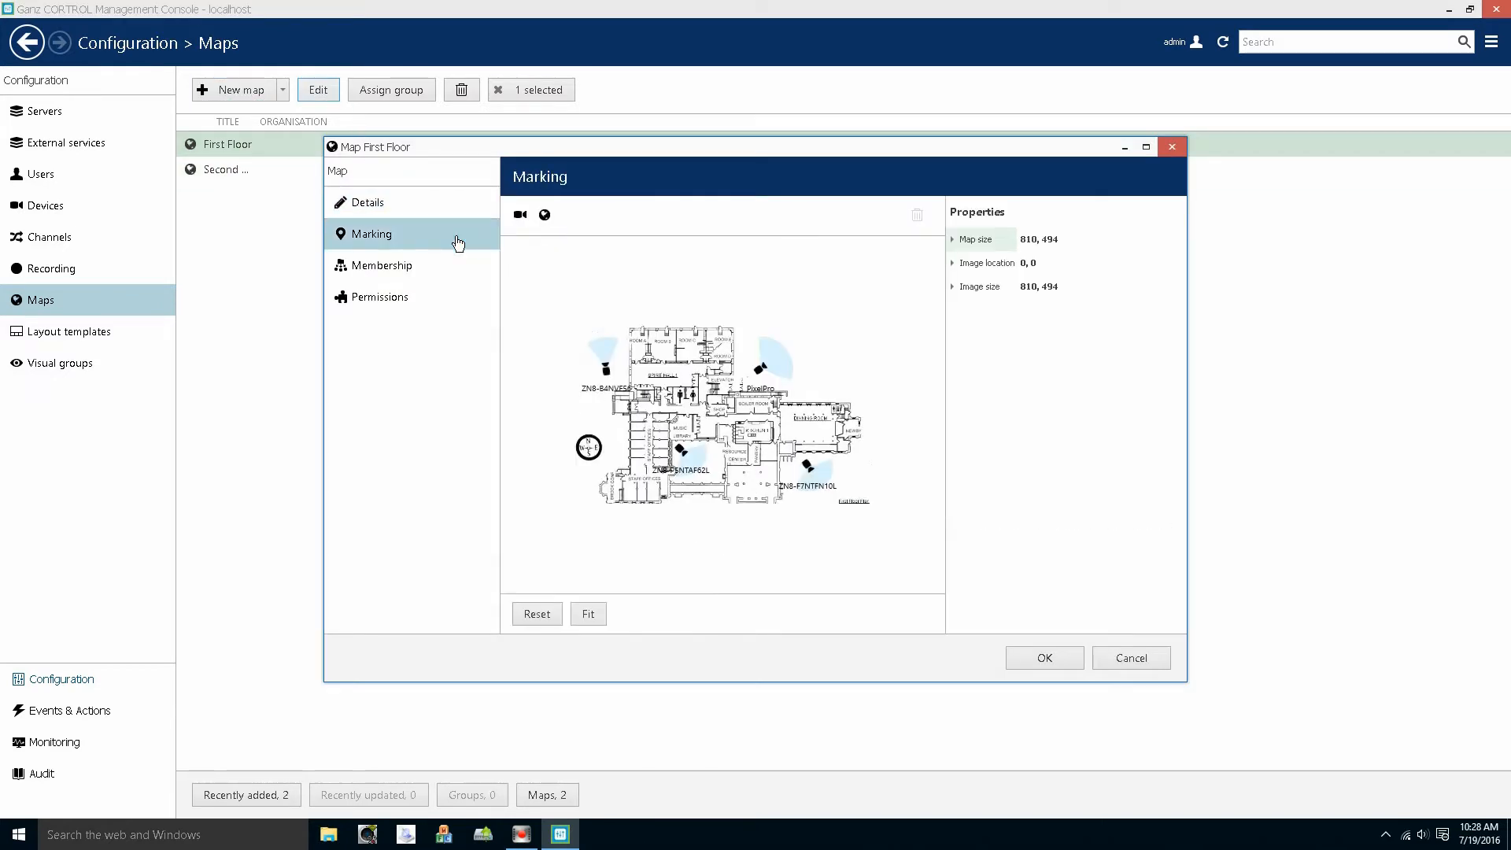
left_click_drag(545, 215, 917, 310)
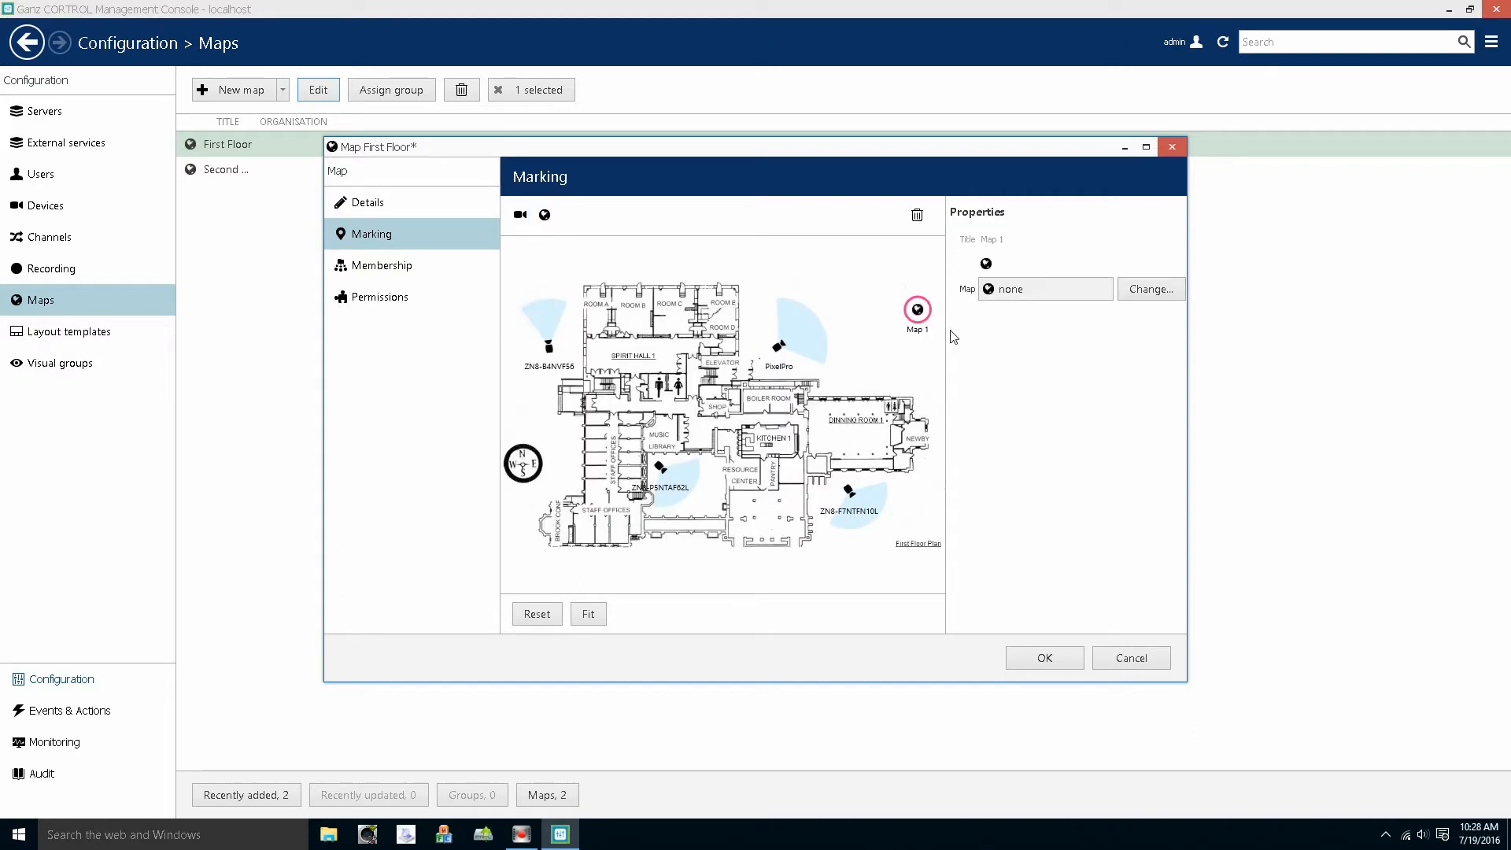
left_click(1155, 294)
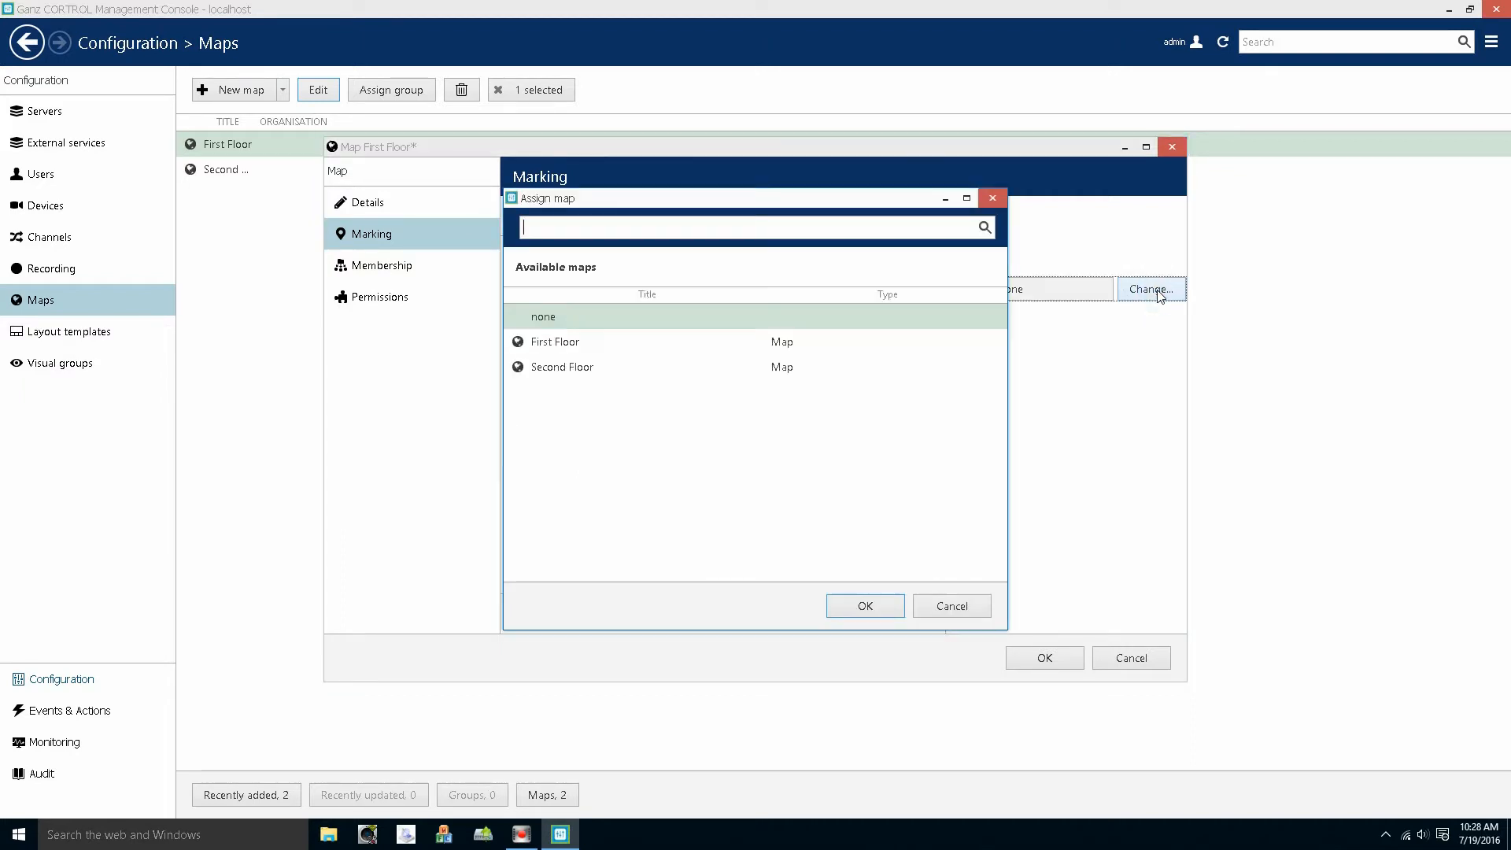
left_click(579, 371)
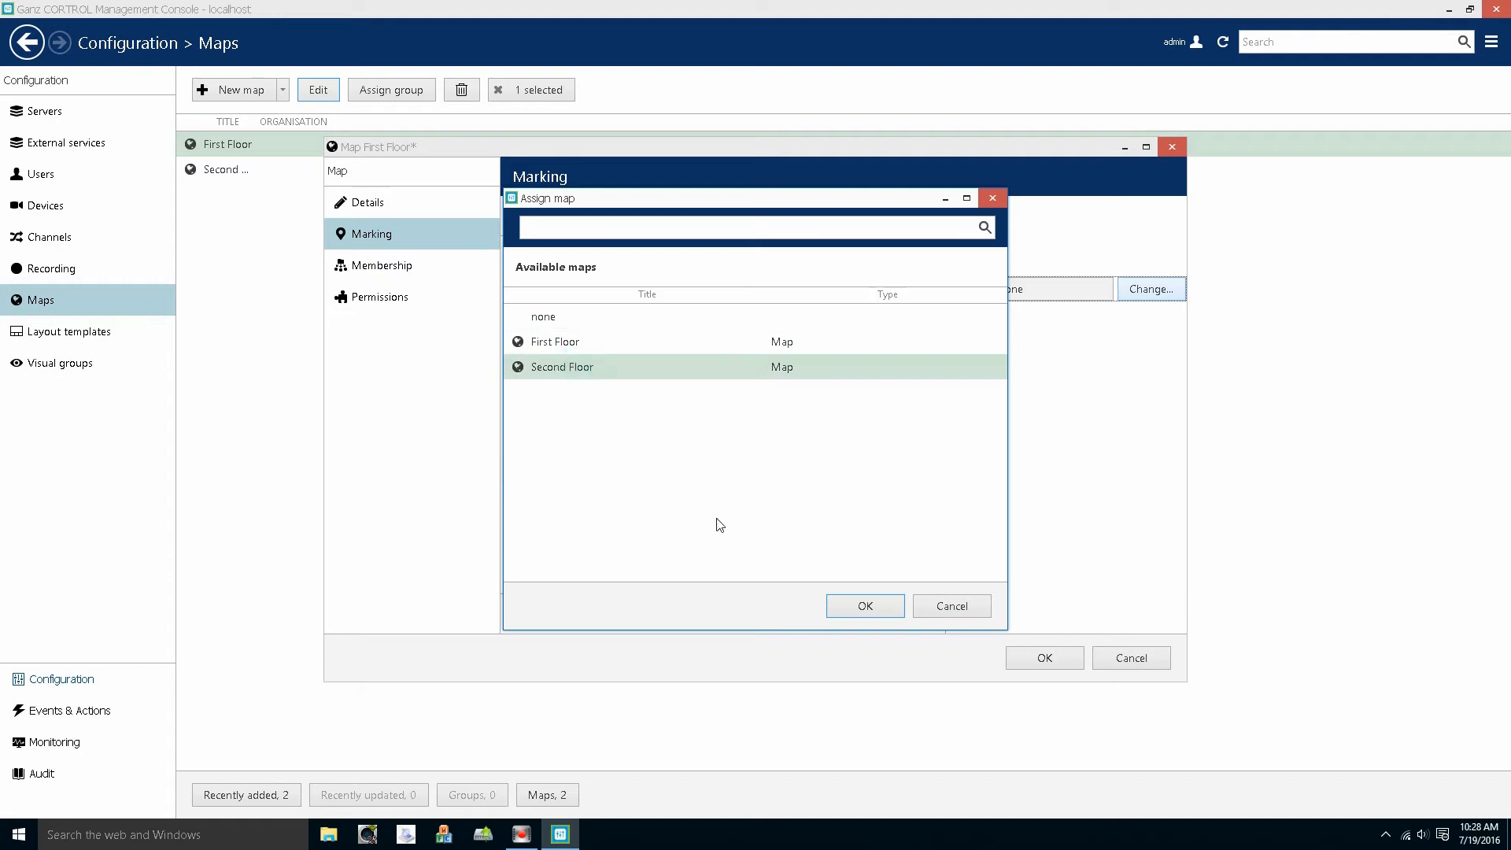
left_click(851, 606)
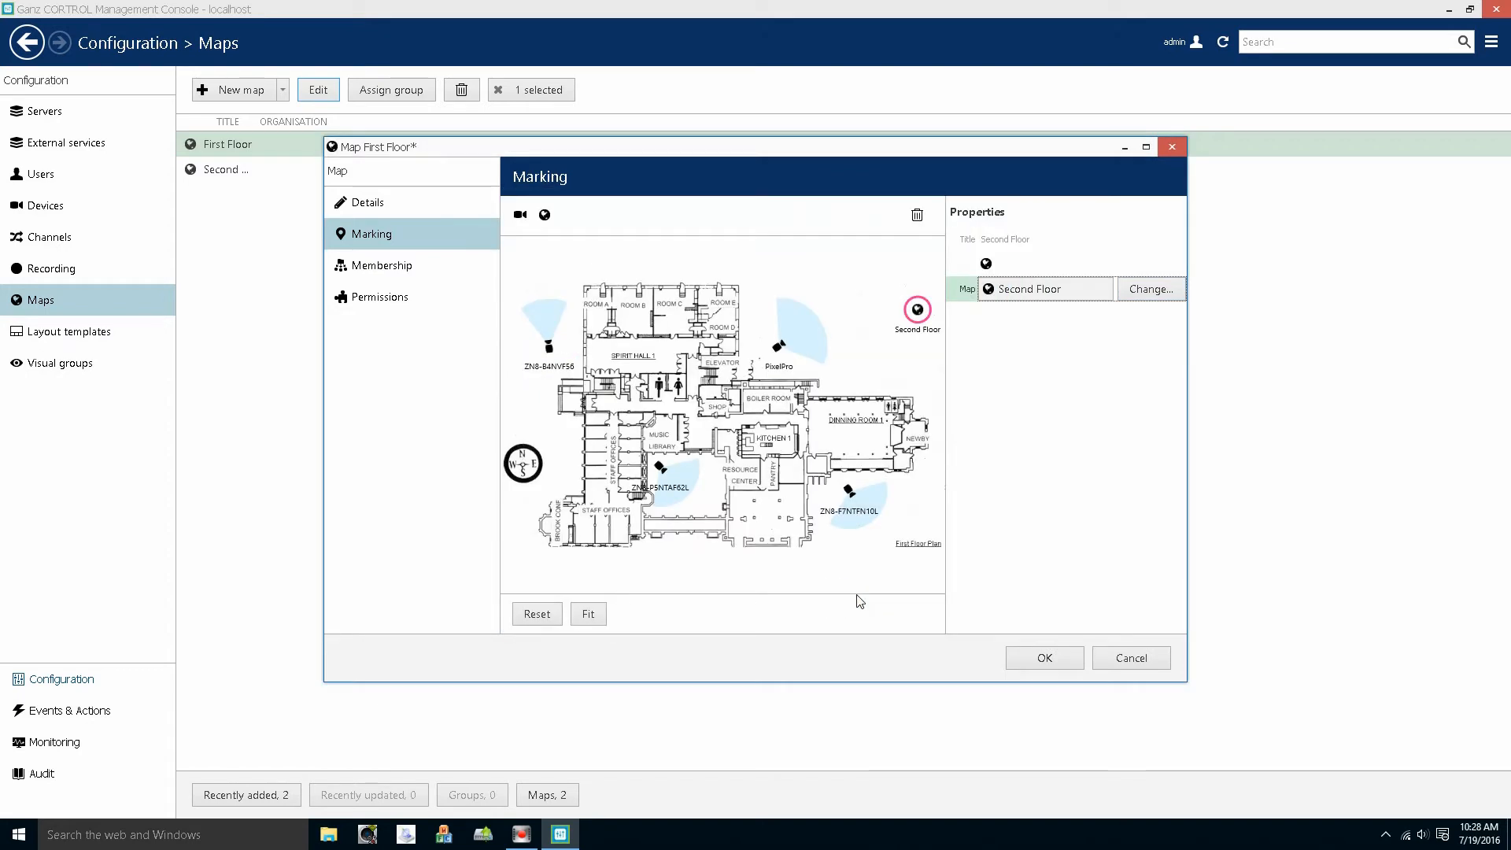
left_click(1047, 658)
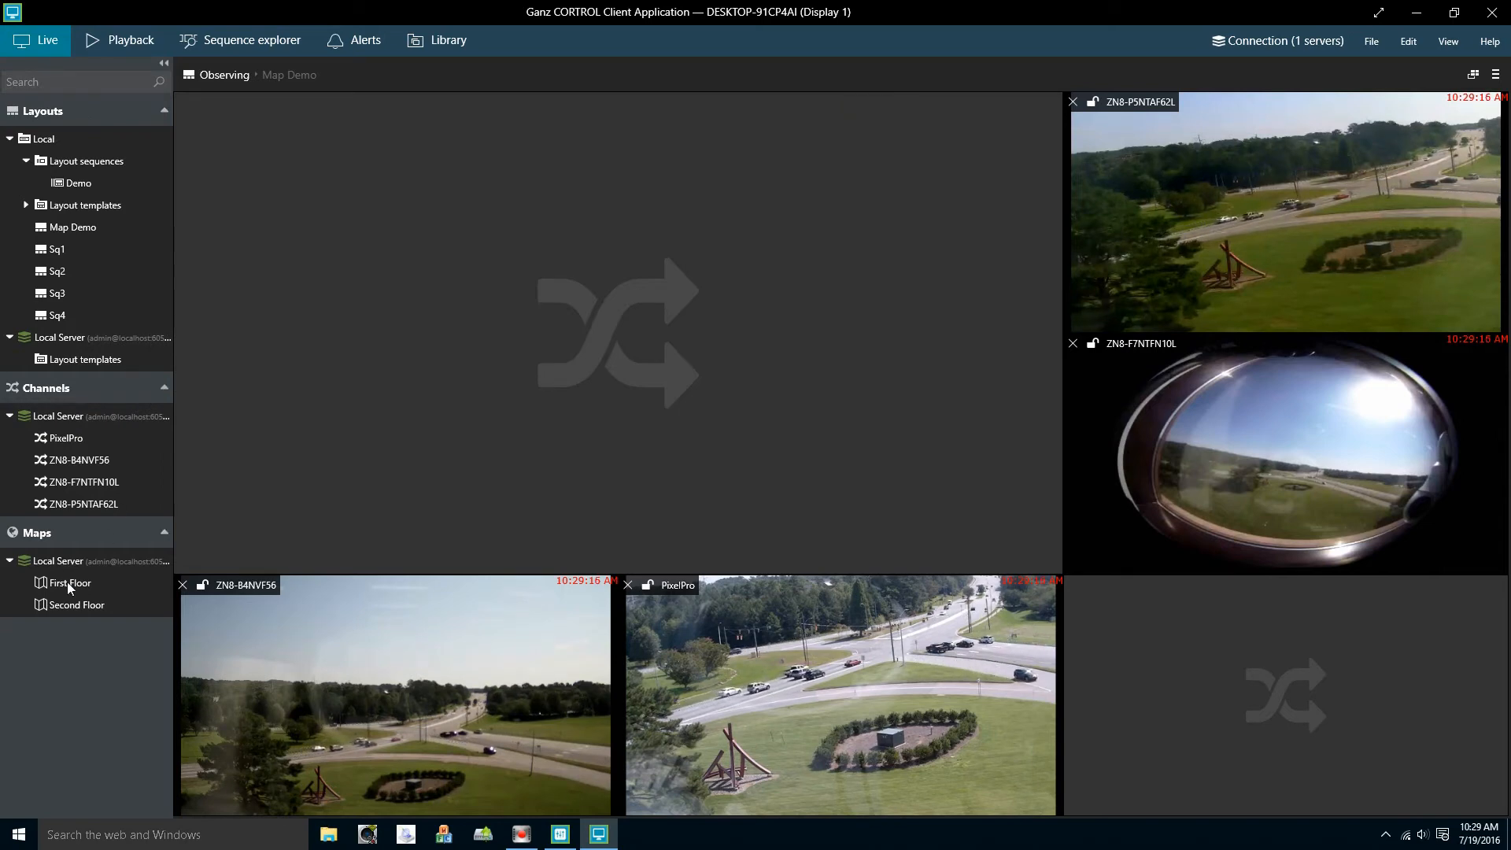
- In the Ganz CORTROL Client Application, load the First Floor map into the large empty viewport and select the ZN8-B4NVF56 and PixelPro cameras on it
left_click_drag(69, 587, 408, 417)
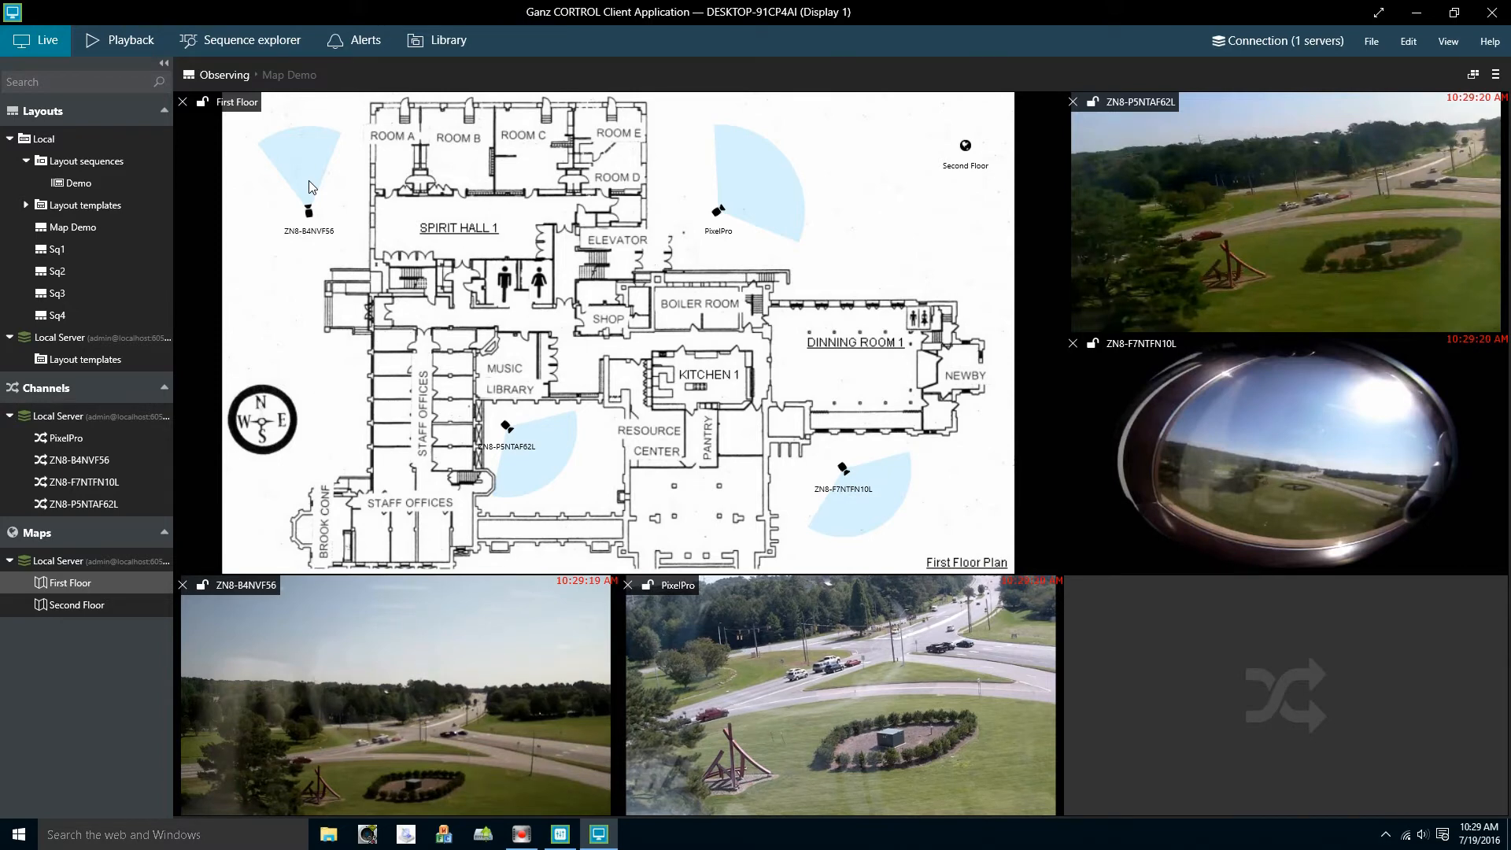
left_click(308, 213)
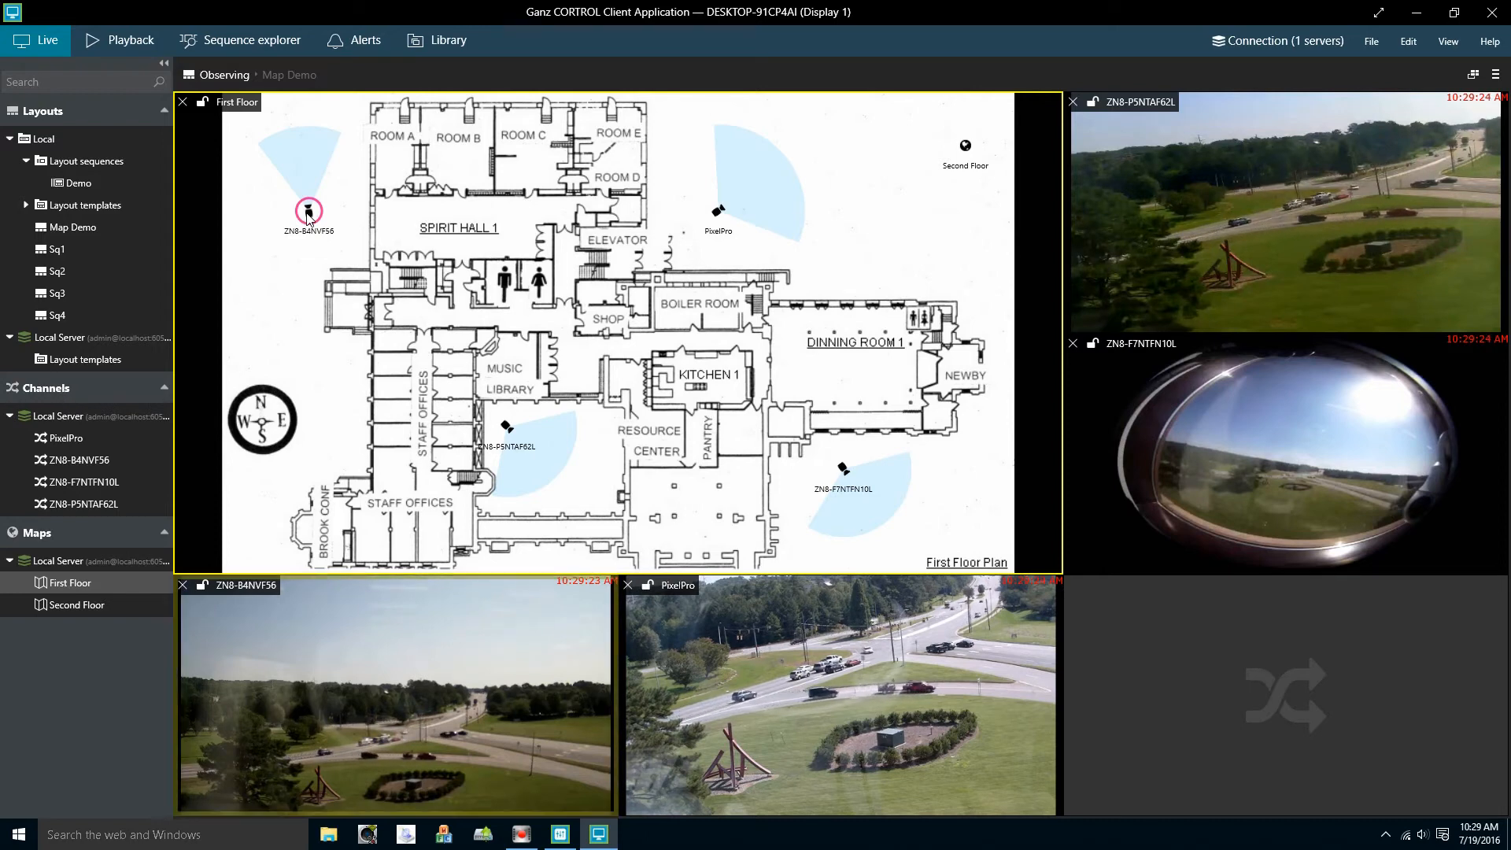
left_click(717, 217)
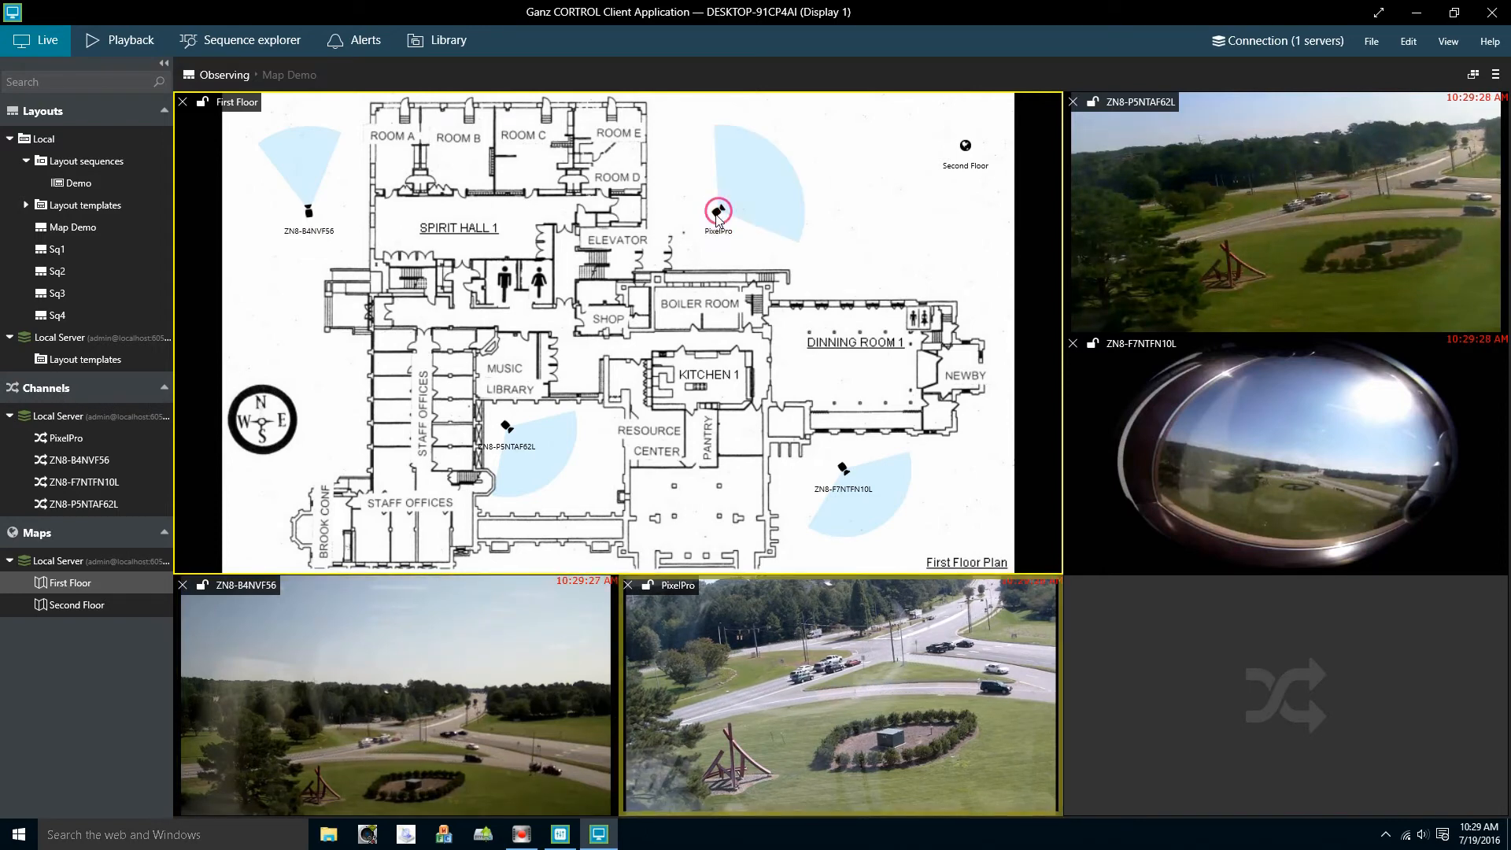
- Follow the map marker to the Second Floor map and return through its marker to the First Floor map
left_click(966, 147)
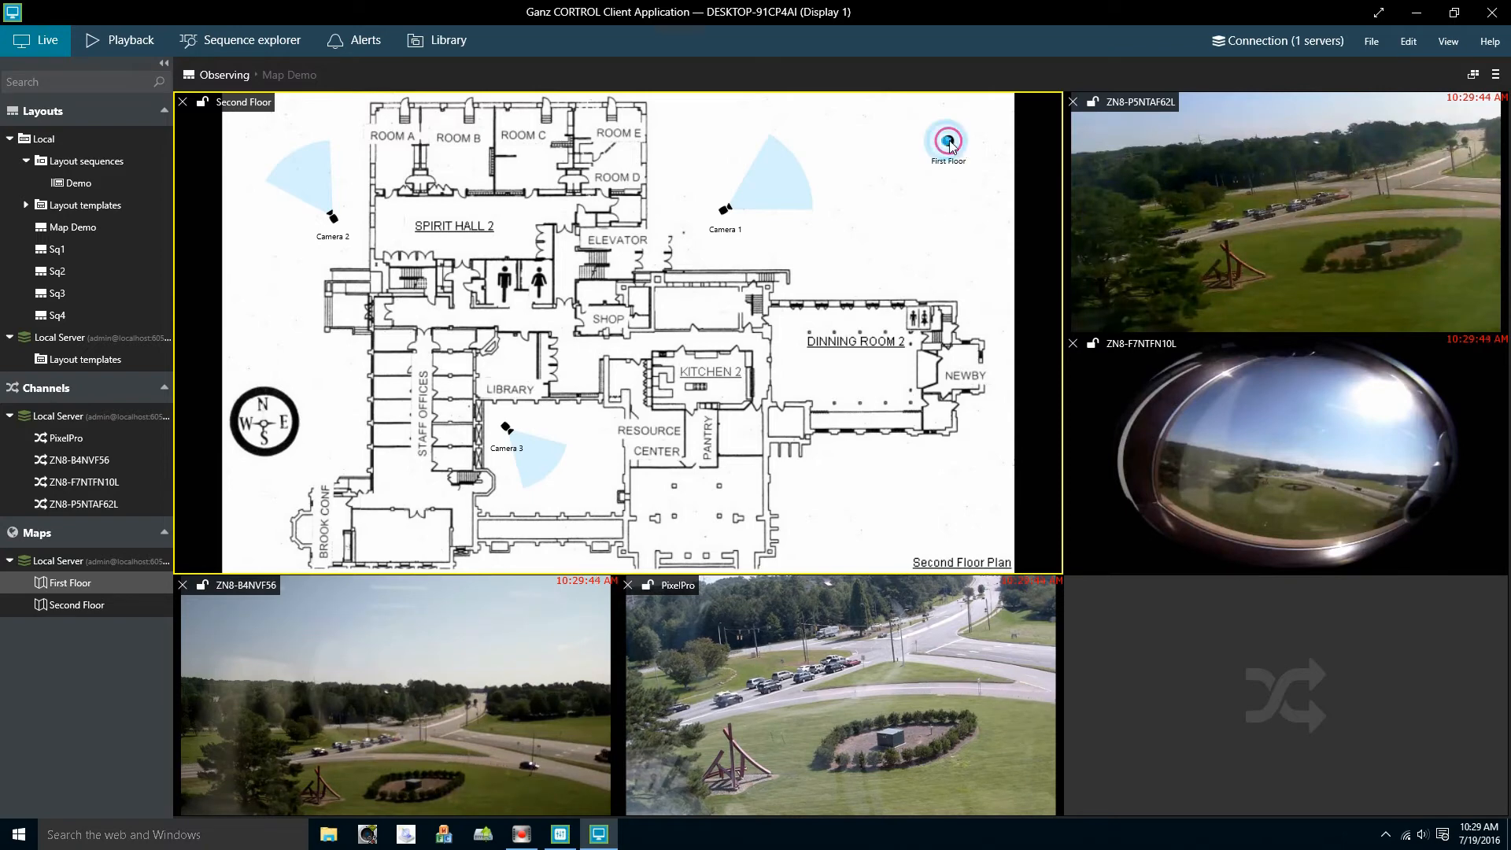
left_click(949, 142)
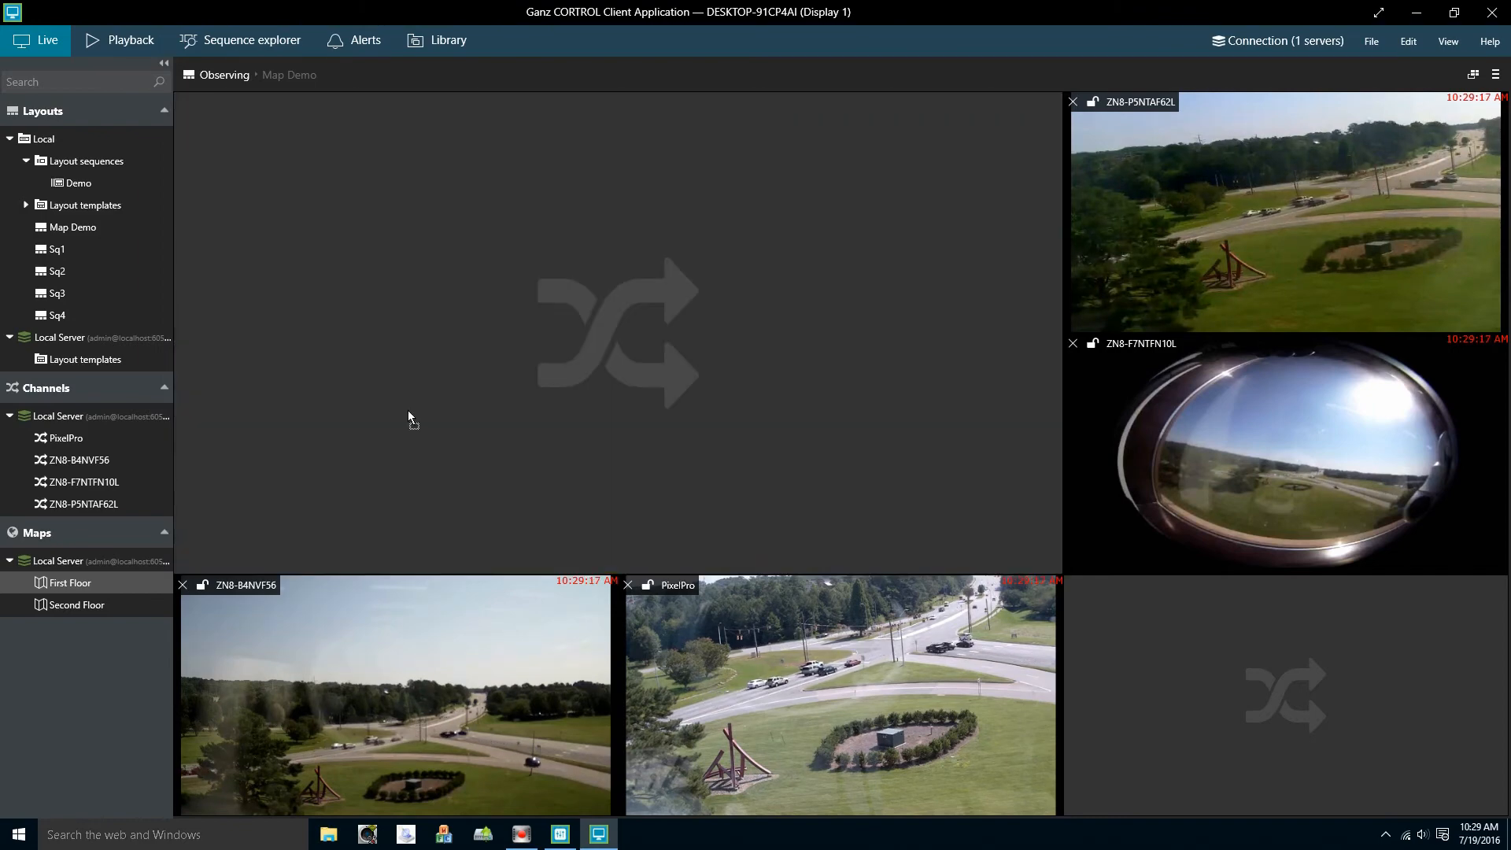
left_click_drag(408, 409, 407, 409)
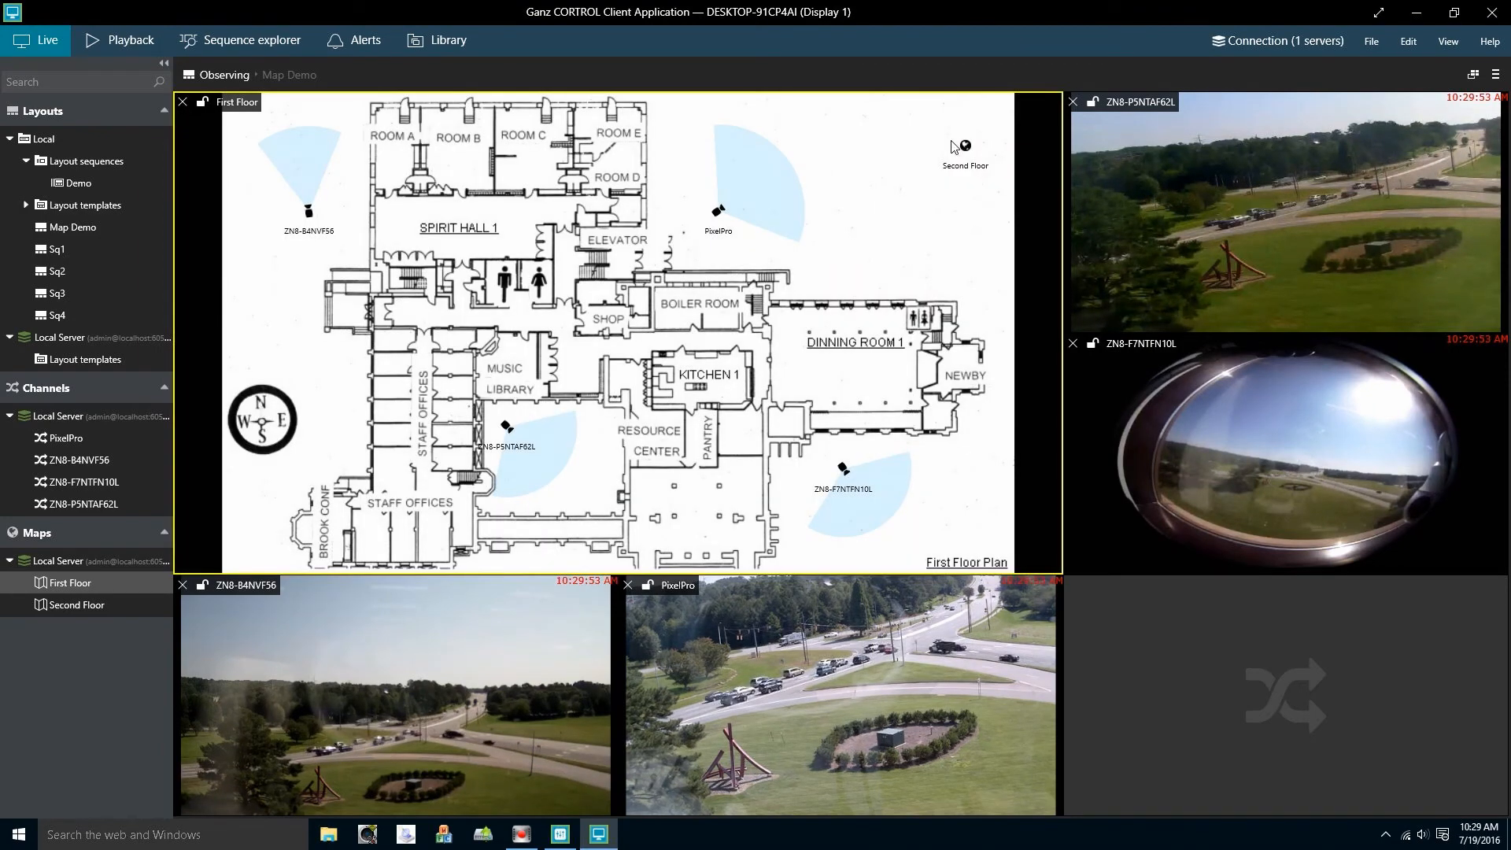